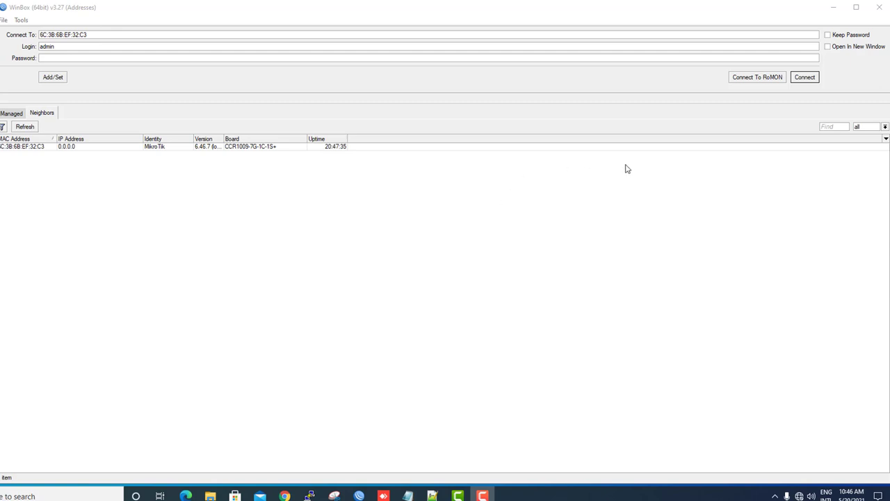
# Connect to the MikroTik router from the WinBox login window.
pyautogui.click(805, 77)
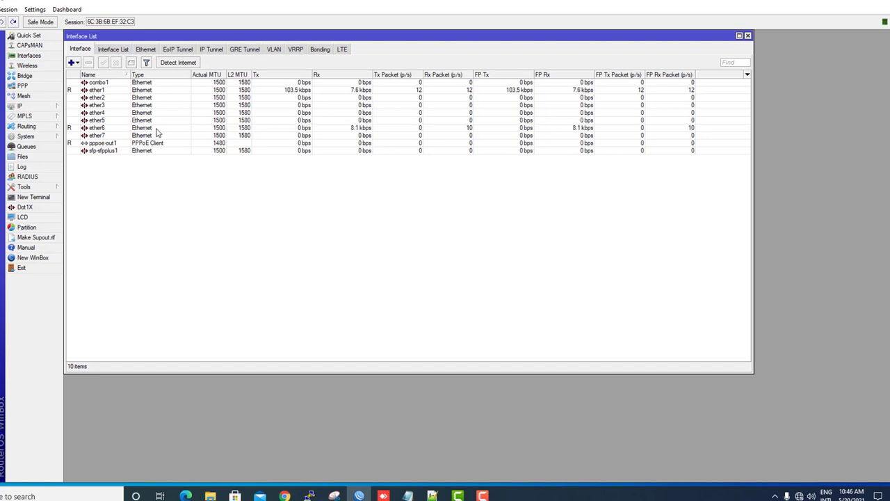
# Maximize WinBox and ping 8.8.8.8 from a new router terminal.
pyautogui.doubleClick(332, 4)
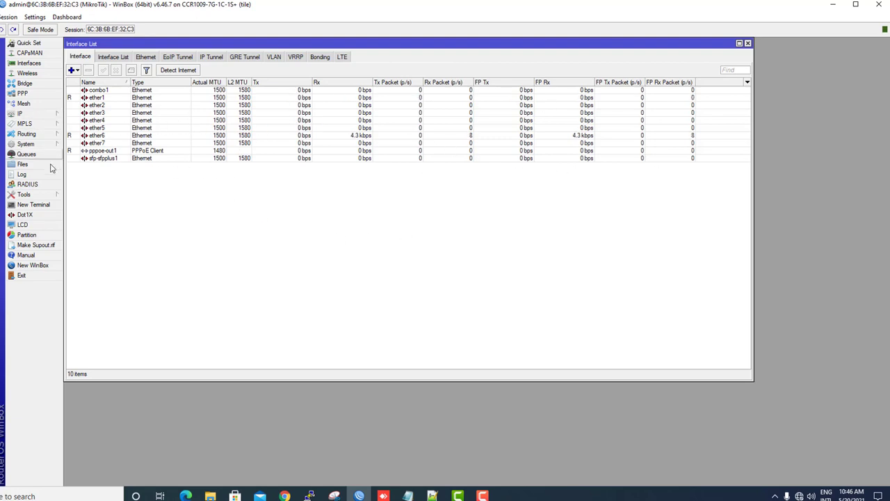
pyautogui.click(32, 209)
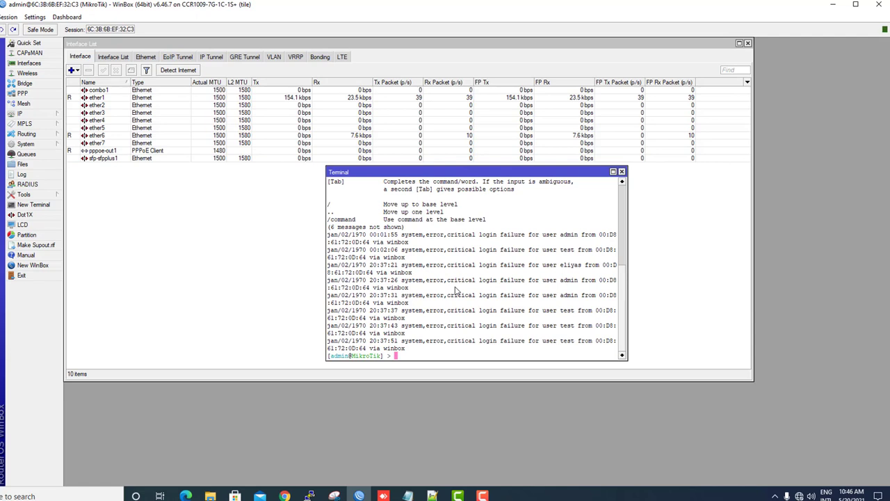
pyautogui.write('ping 8.8.8.8')
pyautogui.press('Return')
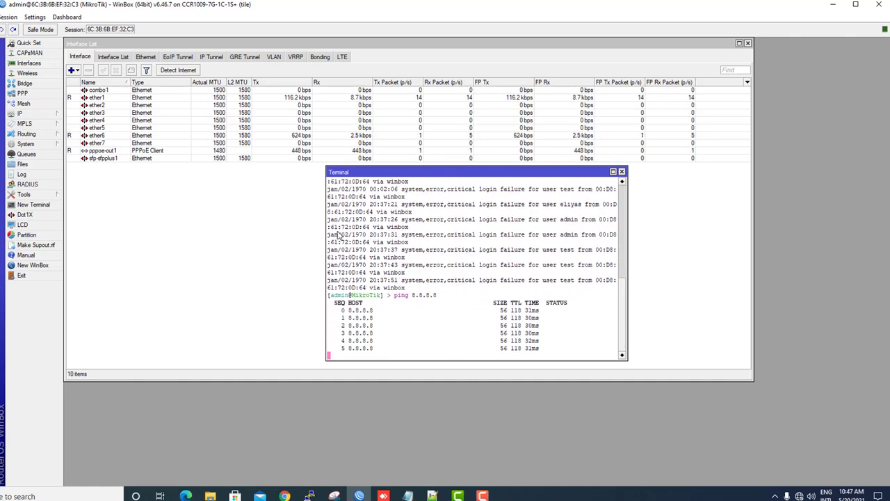
pyautogui.click(25, 94)
# Confirm the PPP servers, secrets and active connections lists are empty, then open IP > Firewall.
pyautogui.click(243, 205)
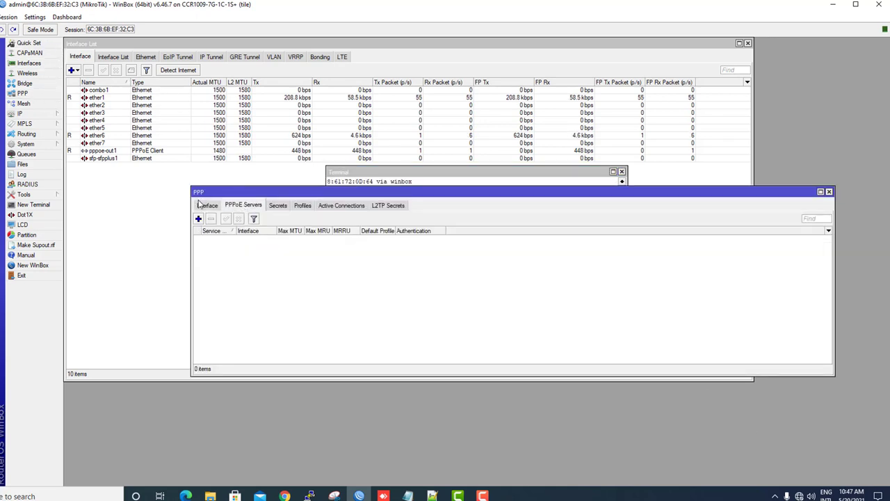
pyautogui.click(206, 205)
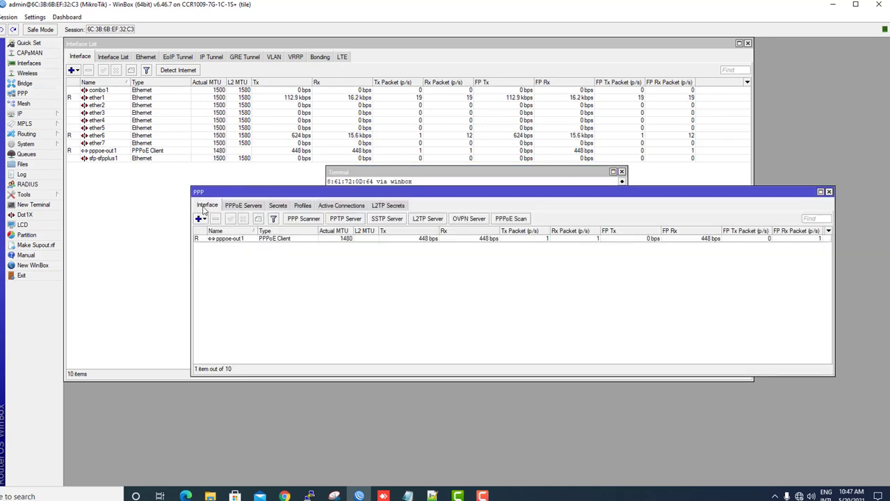
pyautogui.click(240, 208)
pyautogui.click(277, 208)
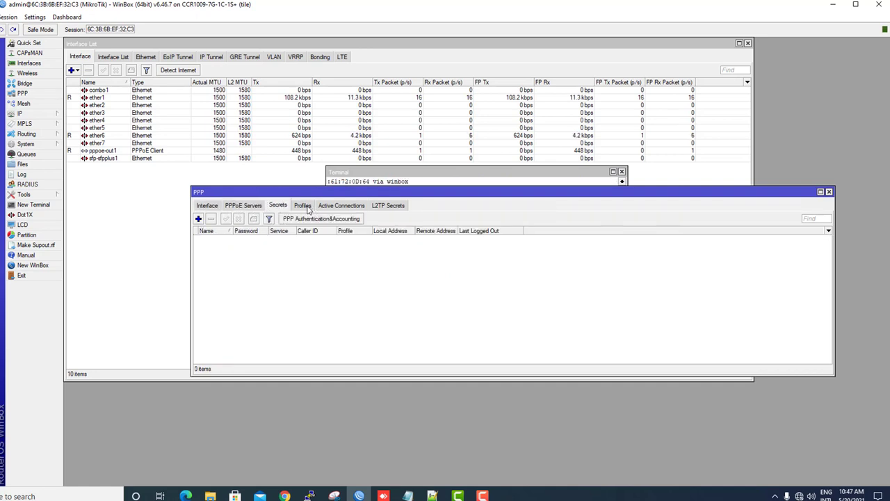
pyautogui.click(305, 208)
pyautogui.click(339, 206)
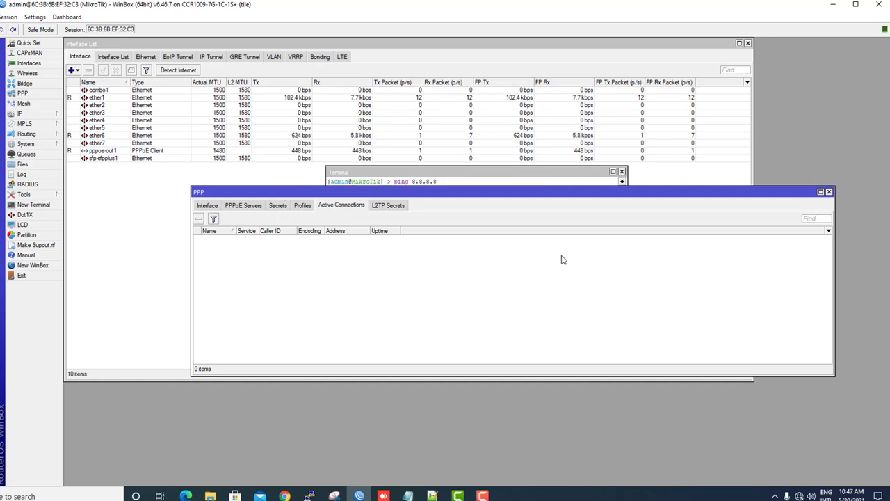
pyautogui.click(27, 115)
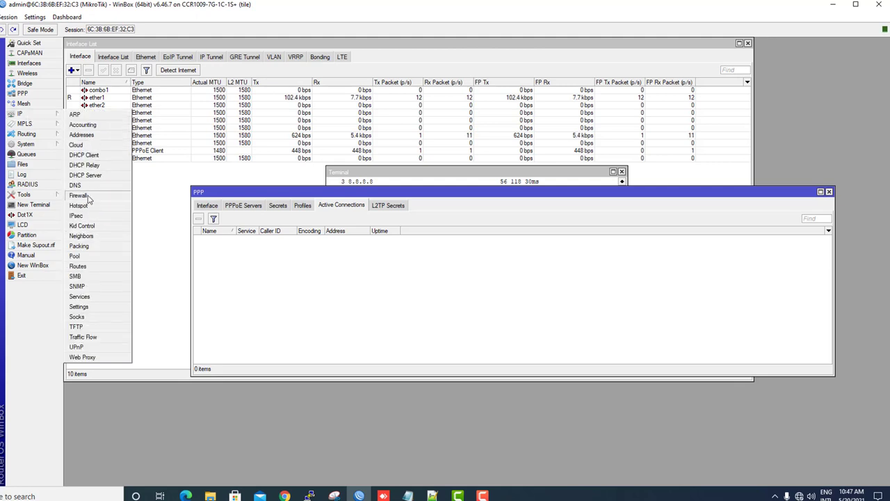
pyautogui.click(88, 196)
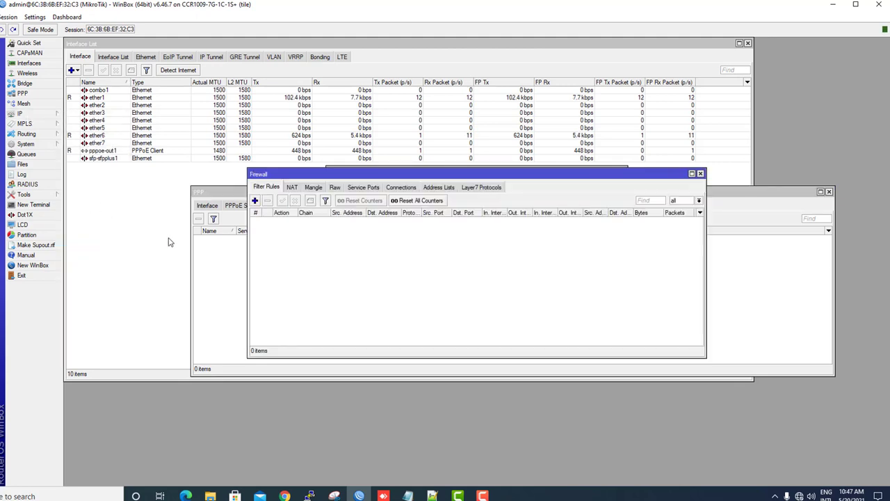
# Add a srcnat NAT rule with action masquerade and close the Firewall window.
pyautogui.click(292, 188)
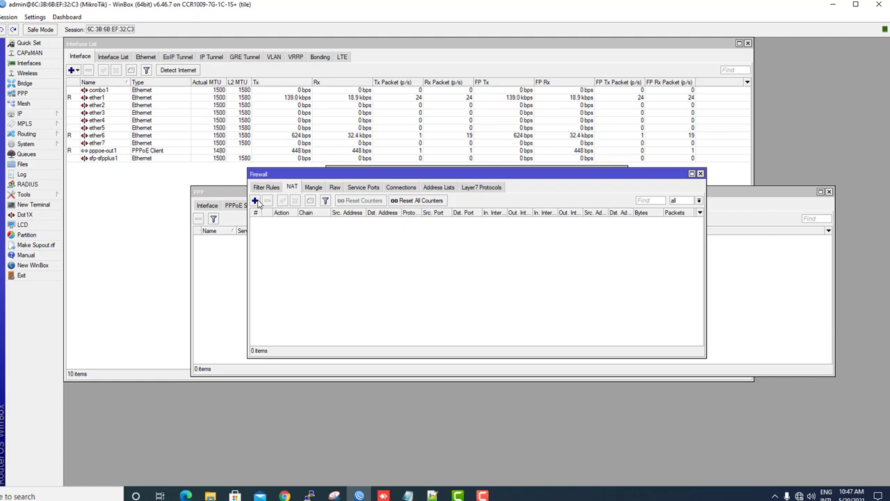
pyautogui.click(255, 201)
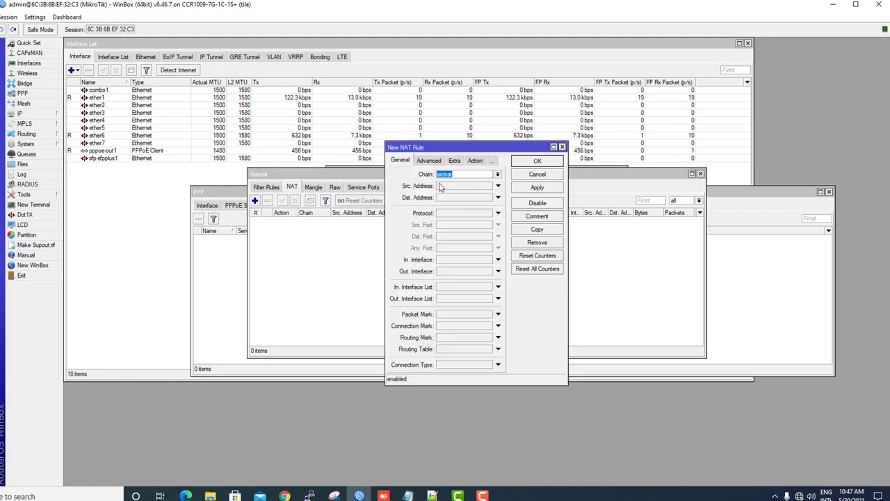
pyautogui.click(475, 161)
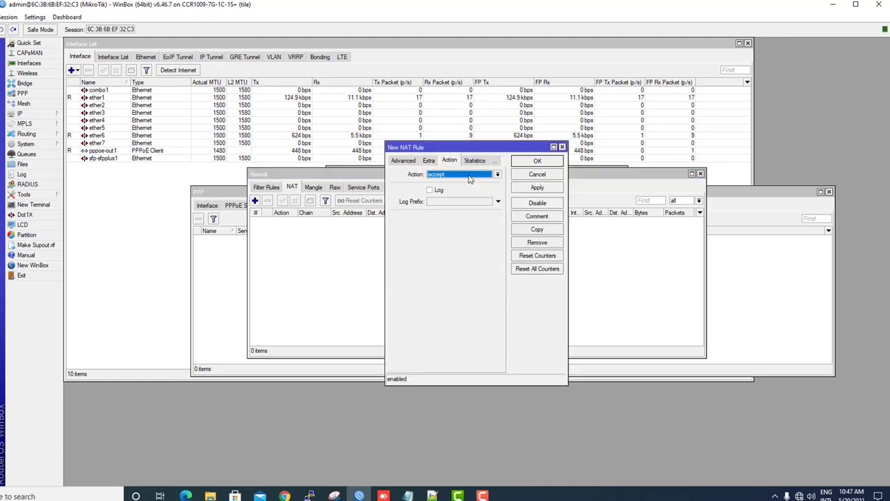
pyautogui.click(470, 174)
pyautogui.click(453, 221)
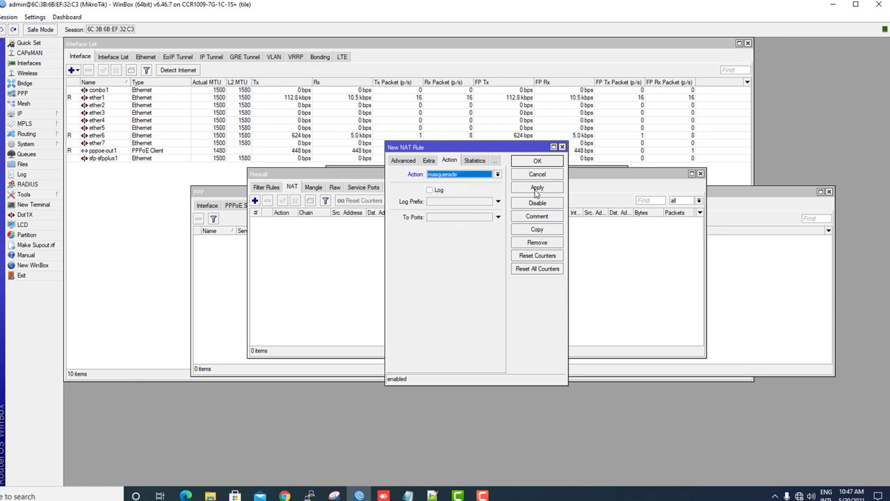
pyautogui.click(537, 188)
pyautogui.click(530, 175)
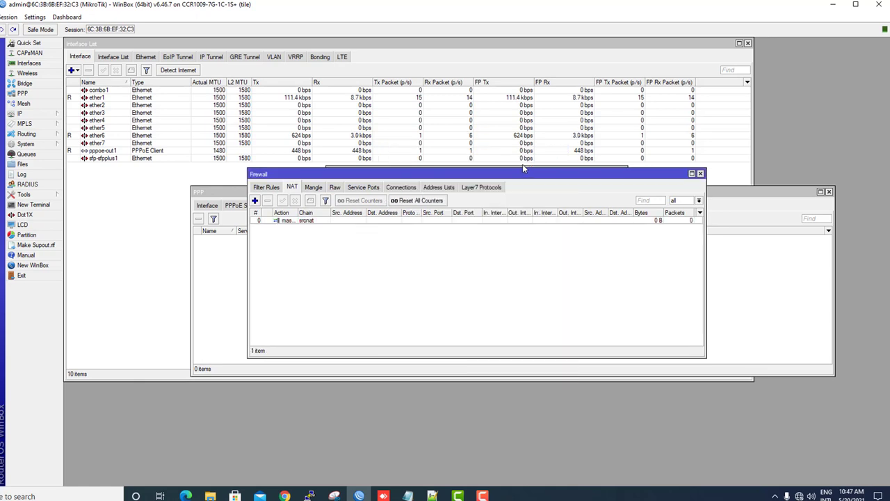
pyautogui.click(700, 174)
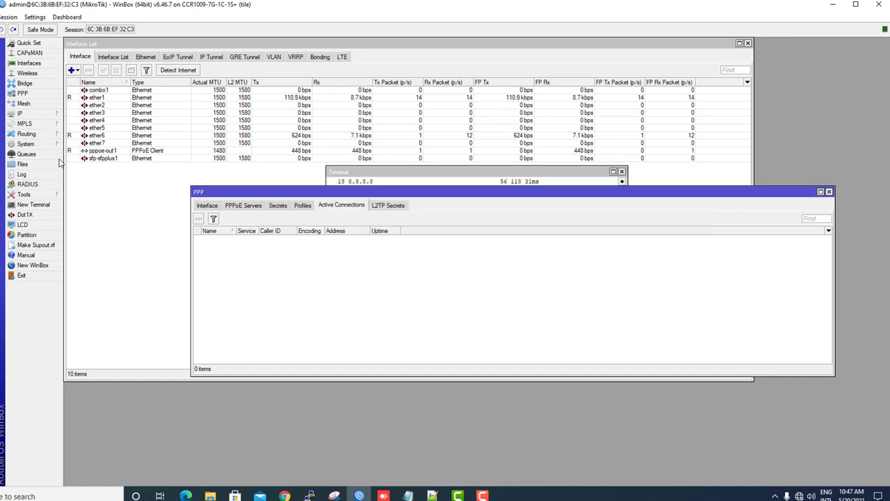
pyautogui.click(23, 115)
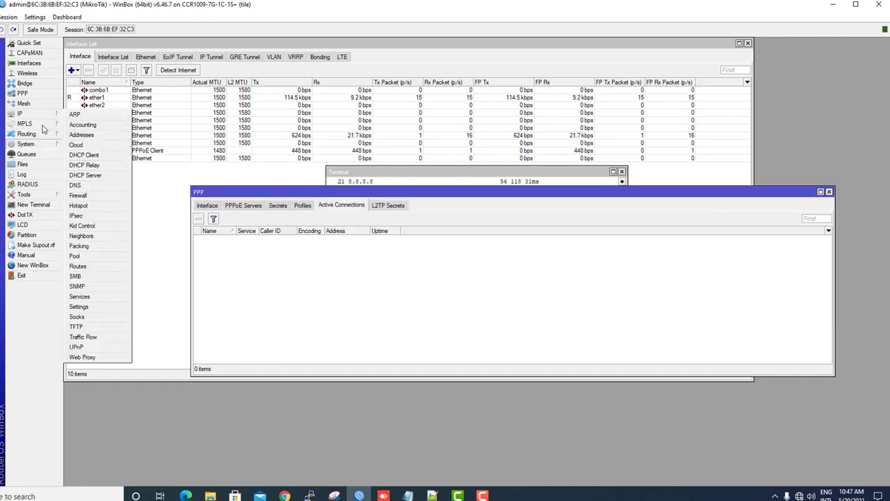
# In IP > DNS, enter servers 8.8.8.8 and 8.8.4.4 and save.
pyautogui.click(27, 114)
pyautogui.click(99, 176)
pyautogui.click(472, 202)
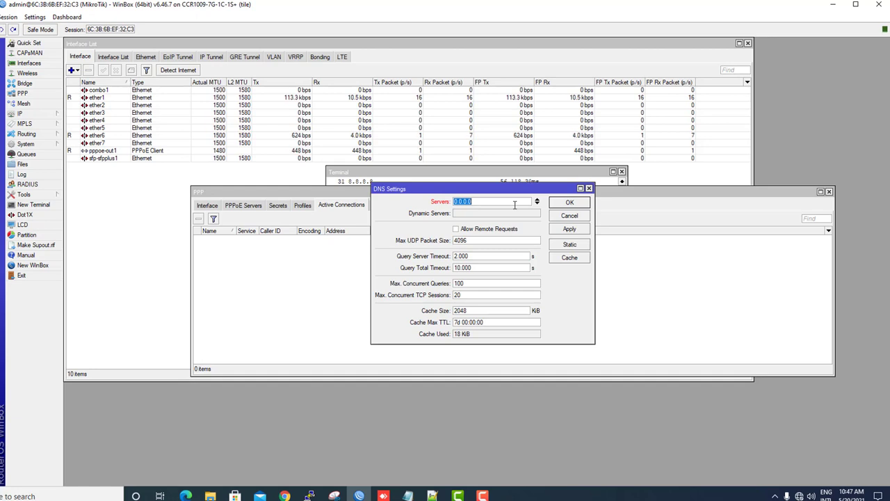
pyautogui.write('8.8.8.8')
pyautogui.click(539, 204)
pyautogui.write('8.8')
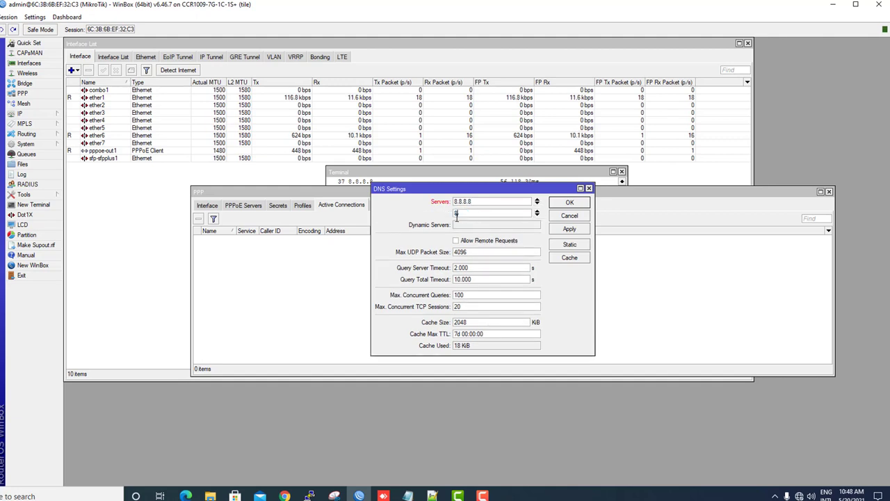
pyautogui.write('.8.')
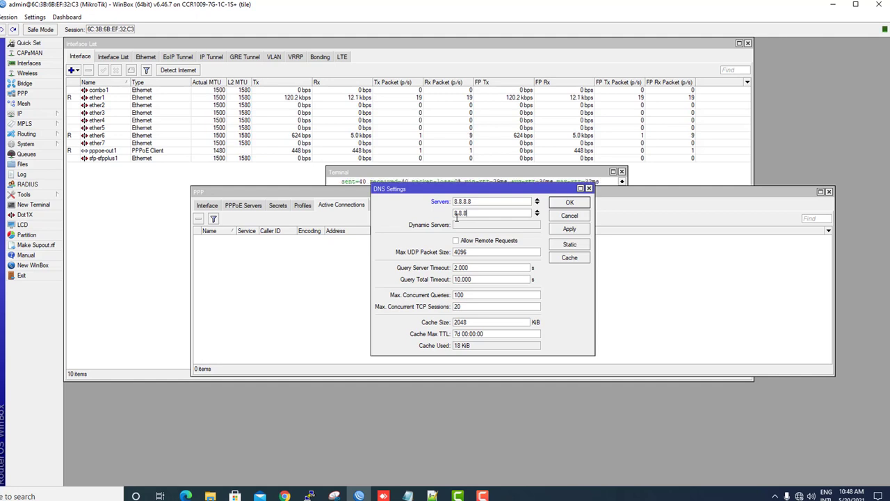
pyautogui.press('BackSpace')
pyautogui.write('4.4')
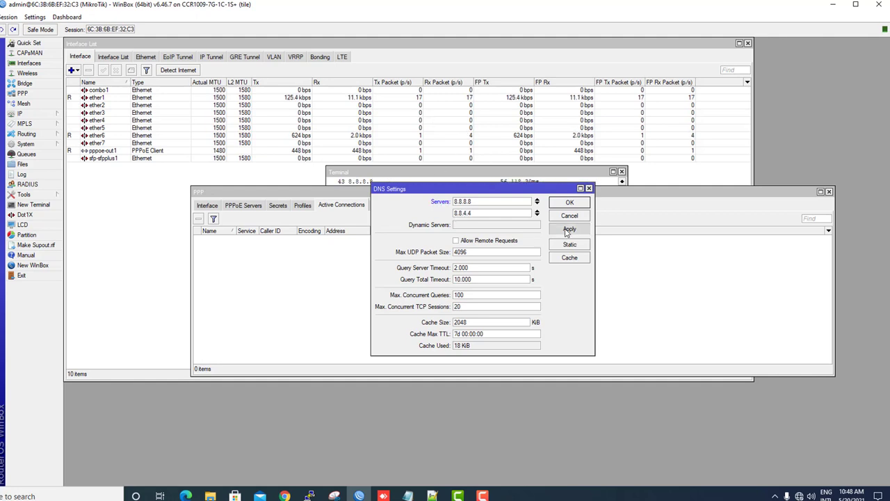
pyautogui.click(571, 202)
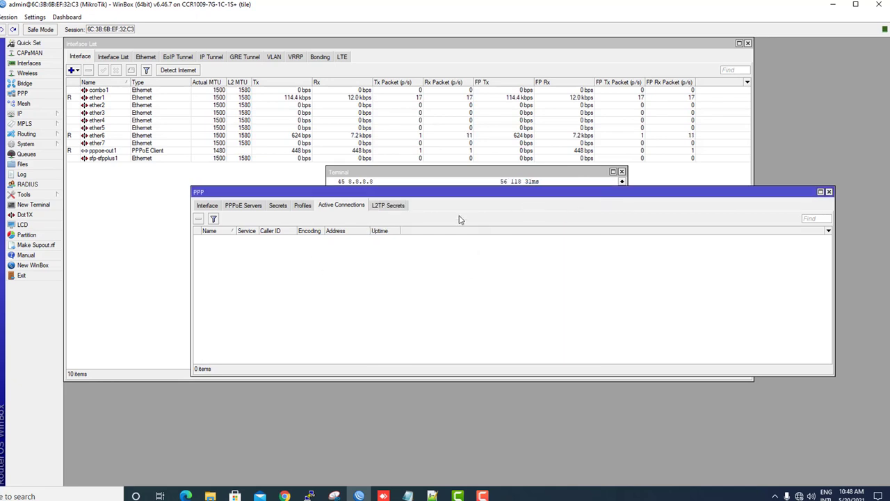
# Close the terminal and switch to the PPP PPPoE Servers list.
pyautogui.click(621, 171)
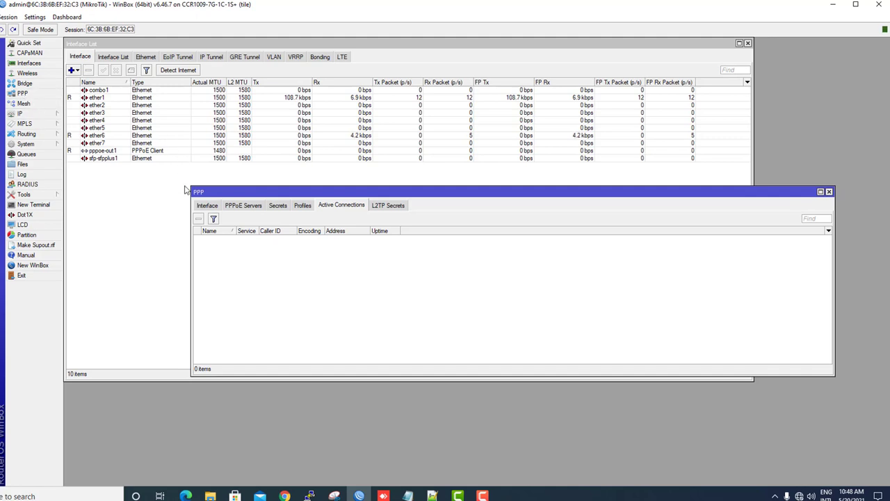
pyautogui.click(207, 206)
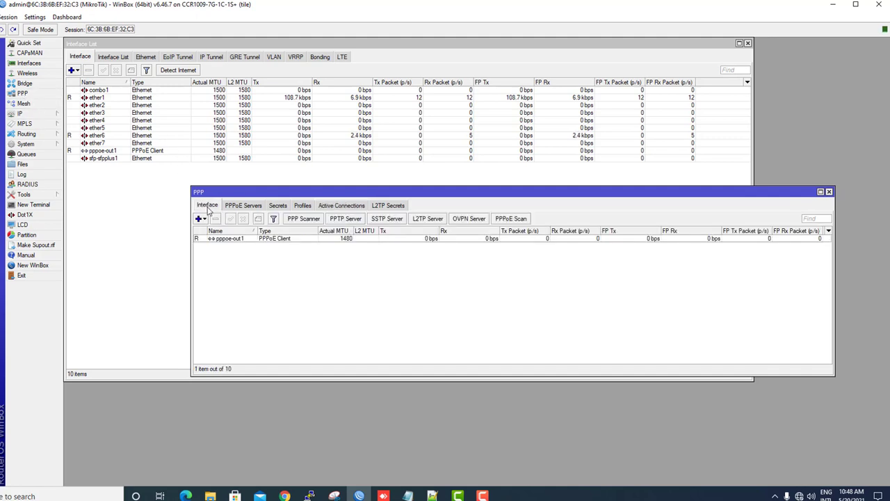
pyautogui.click(243, 206)
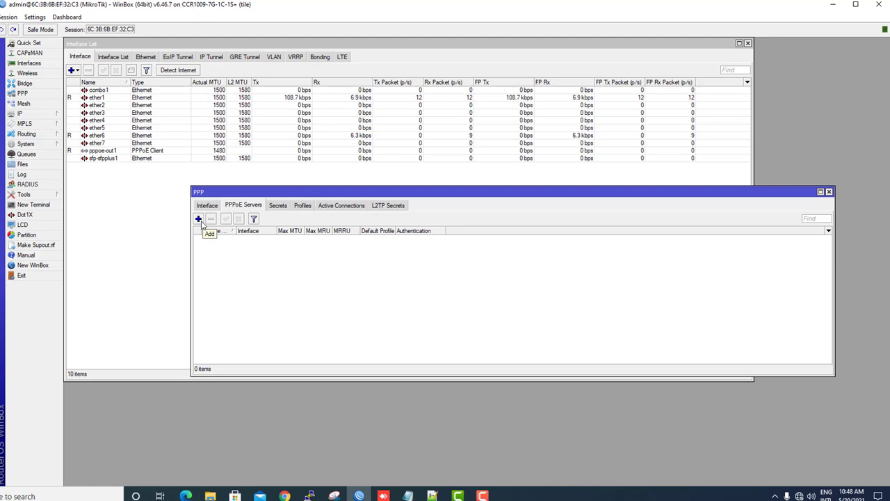
# Add PPPoE server service1 on ether1, one session per host, pap authentication only.
pyautogui.click(198, 219)
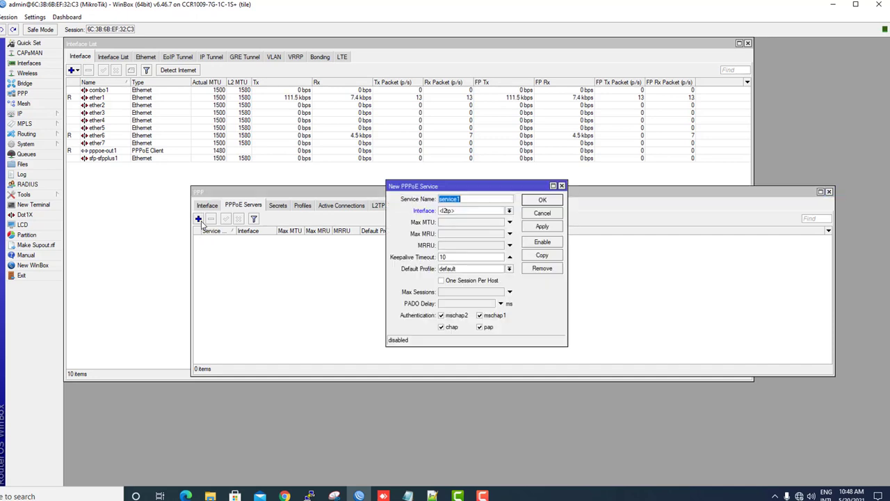
pyautogui.click(463, 199)
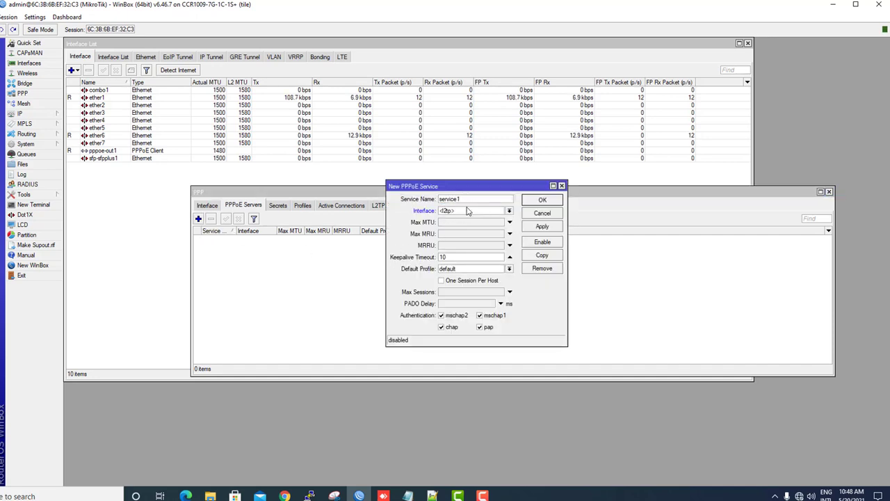
pyautogui.click(467, 211)
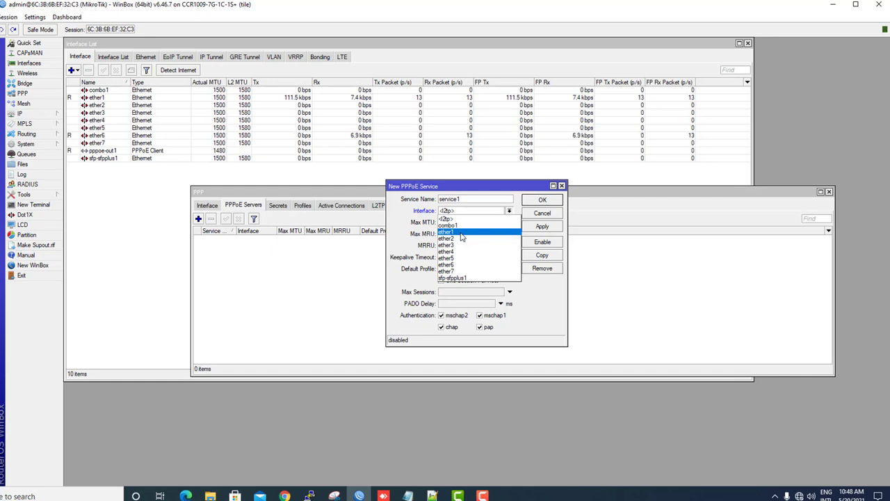
pyautogui.click(460, 234)
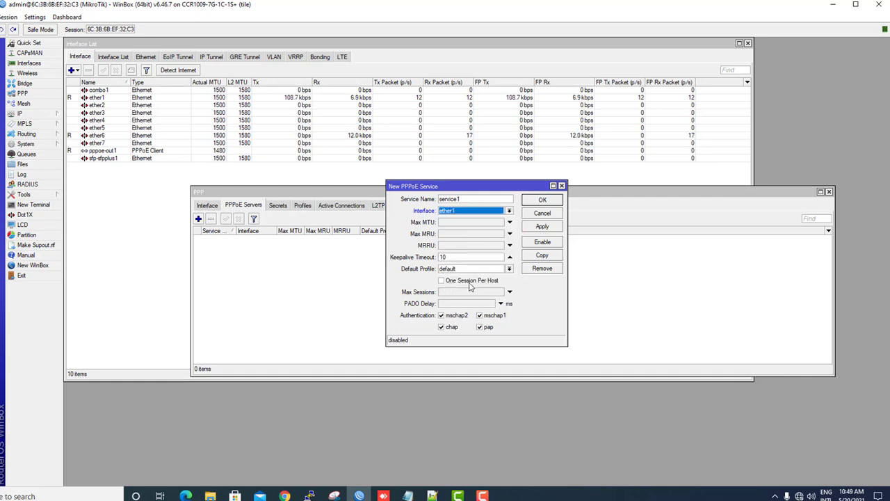
pyautogui.click(440, 281)
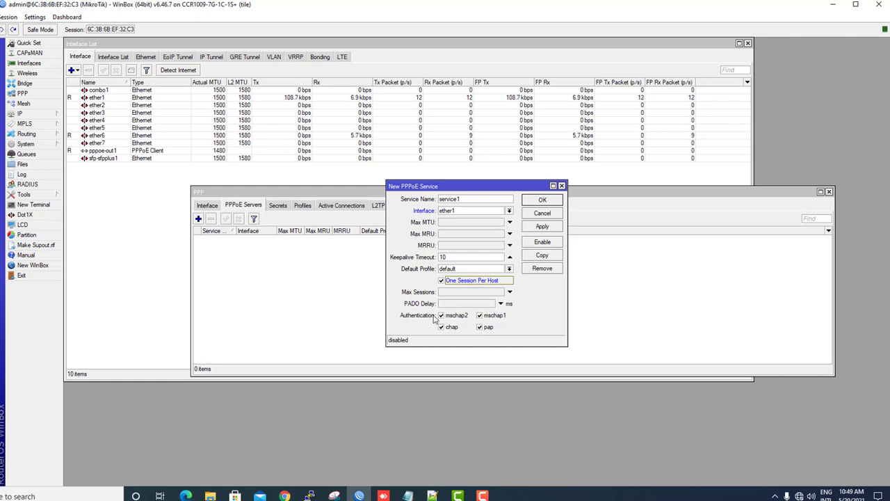
pyautogui.click(450, 328)
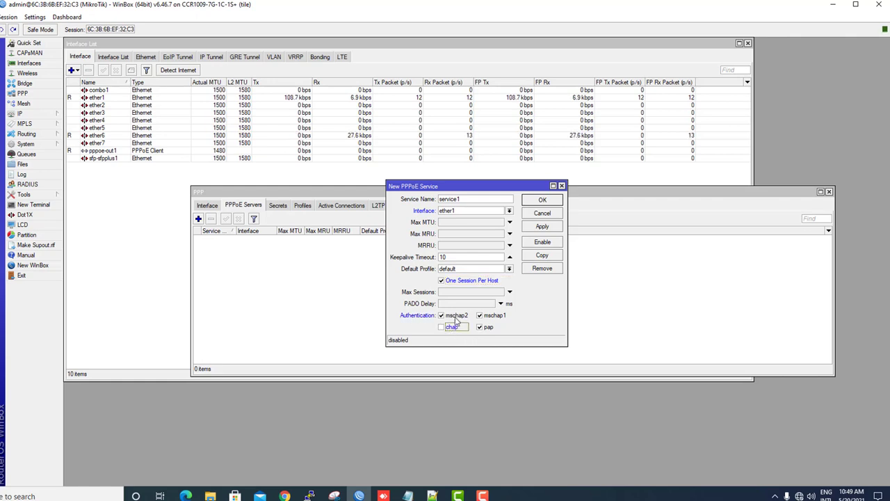
pyautogui.click(453, 316)
pyautogui.click(489, 317)
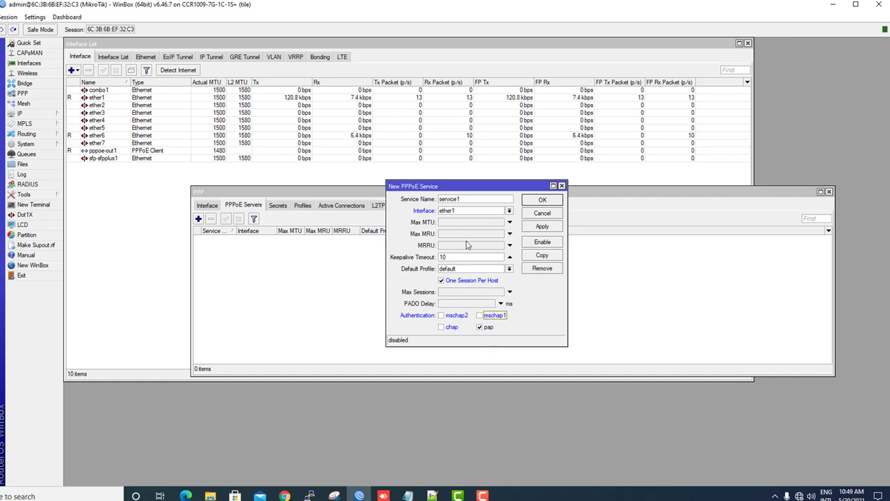
pyautogui.click(545, 228)
pyautogui.click(543, 200)
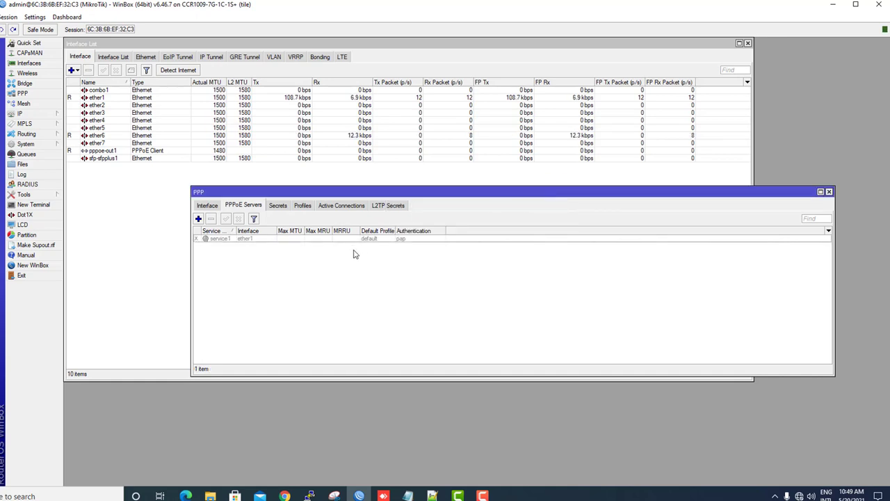
pyautogui.click(255, 238)
# Enable service1, switch to PPP Profiles, and open the IP Pool list.
pyautogui.click(226, 219)
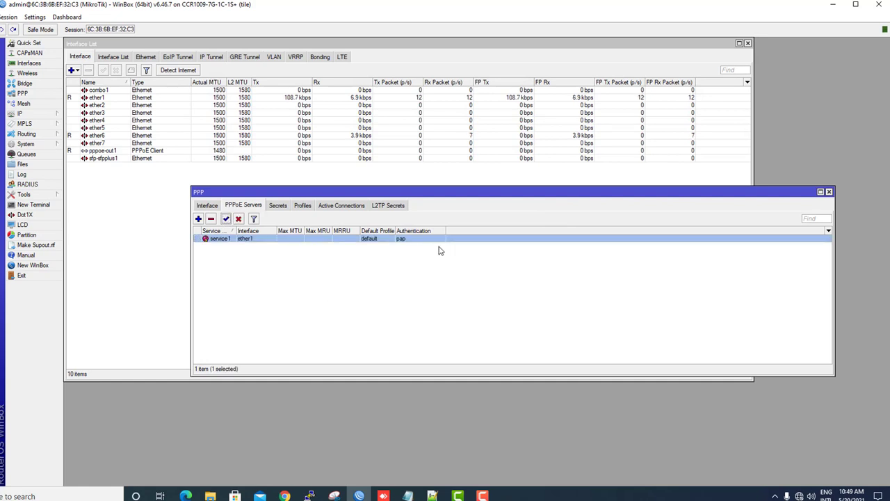
pyautogui.click(303, 208)
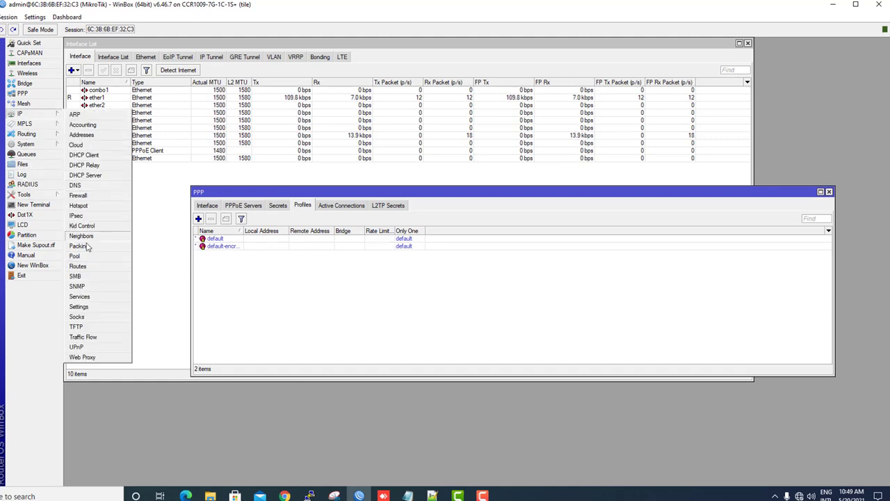
pyautogui.click(77, 256)
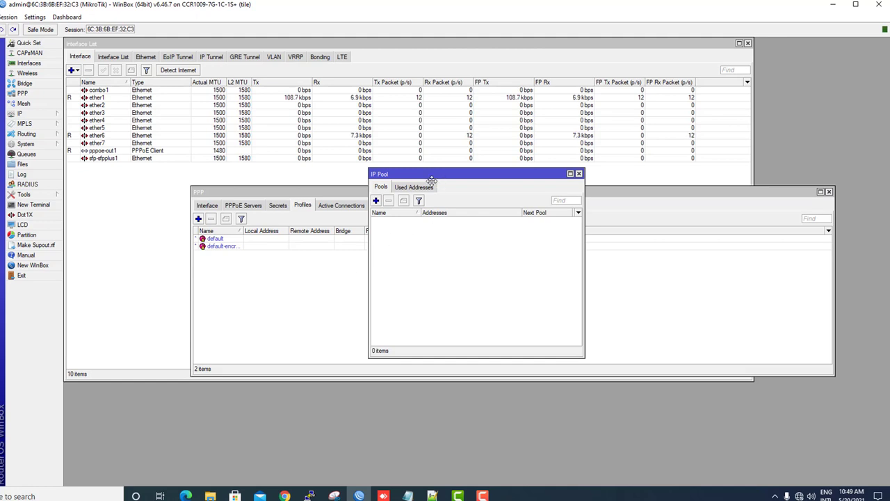
# Create IP pool 1Mb with range 10.10.11.2-10.10.11.254 and copy it.
pyautogui.moveTo(439, 179); pyautogui.dragTo(379, 269)
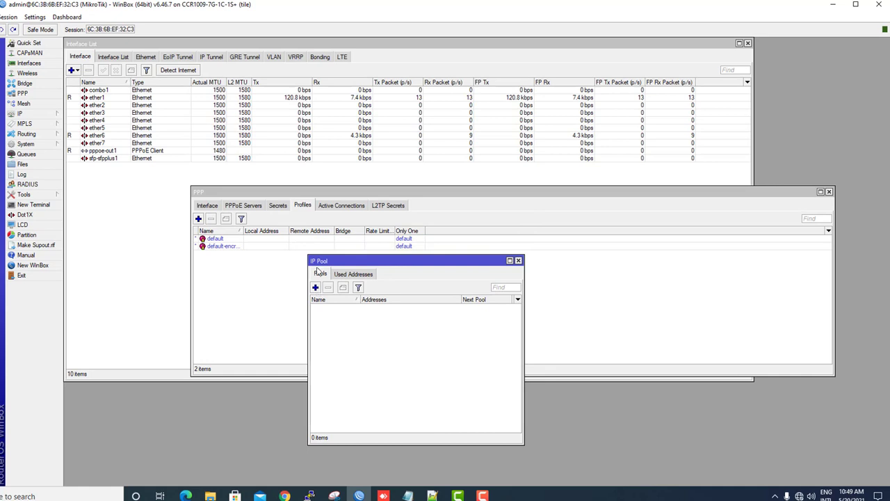
pyautogui.click(316, 288)
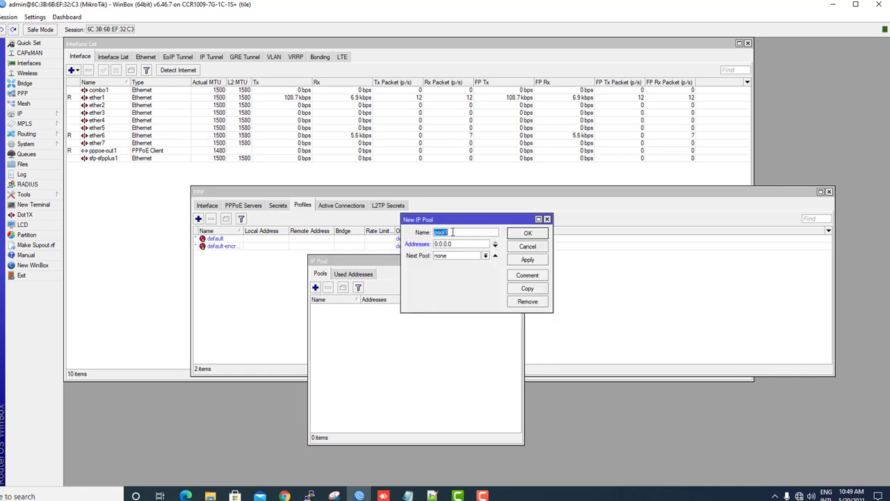
pyautogui.write('1Mb')
pyautogui.press('Tab')
pyautogui.write('10.10.11')
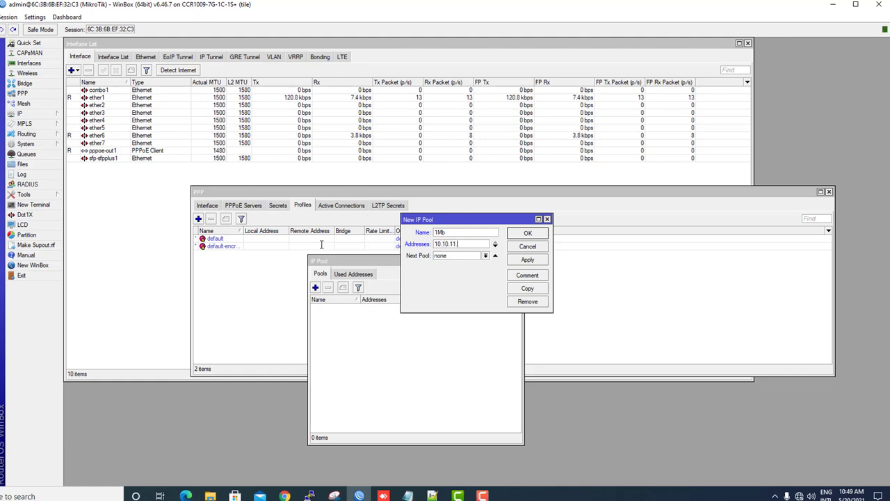
pyautogui.write('.2-10.1')
pyautogui.write('11.254')
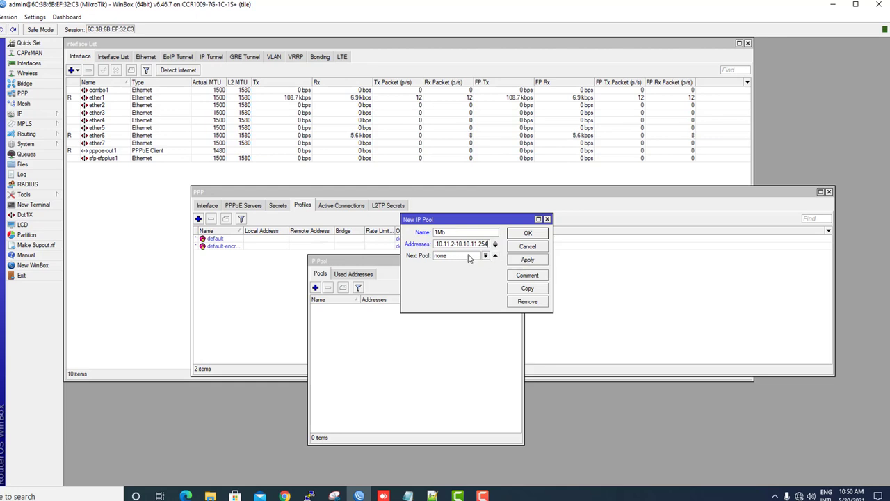
pyautogui.click(531, 262)
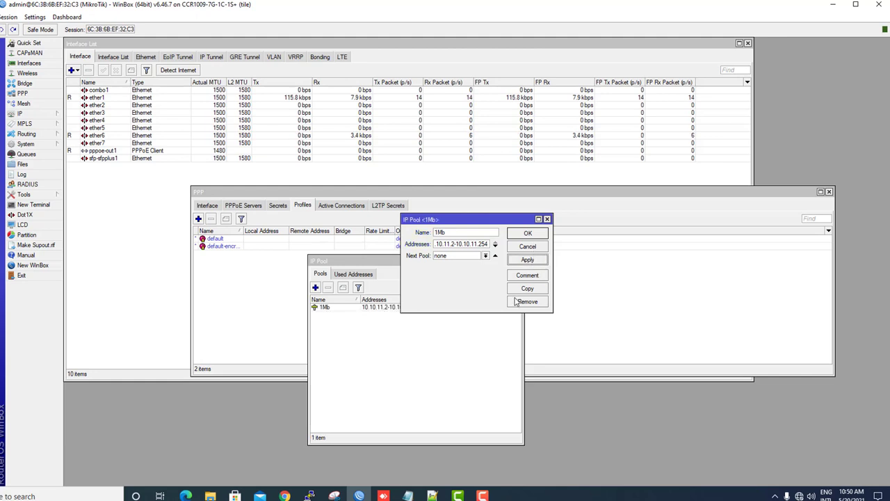
pyautogui.moveTo(466, 222); pyautogui.dragTo(570, 254)
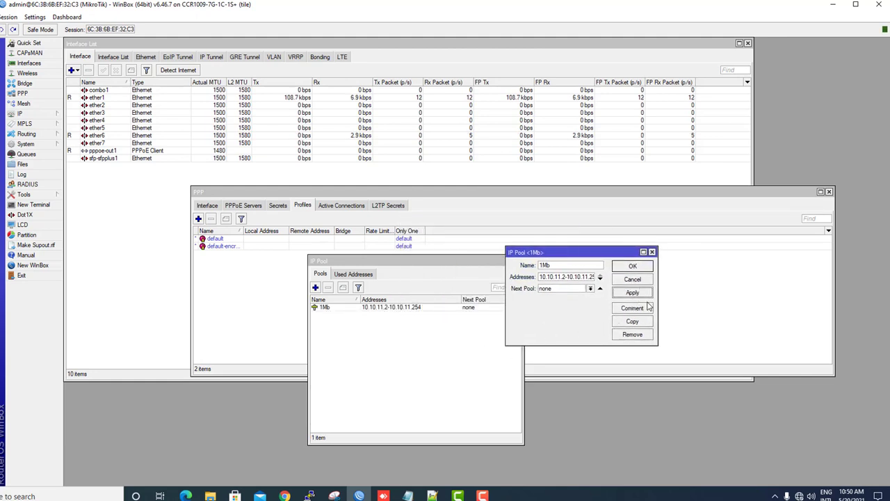
pyautogui.click(639, 323)
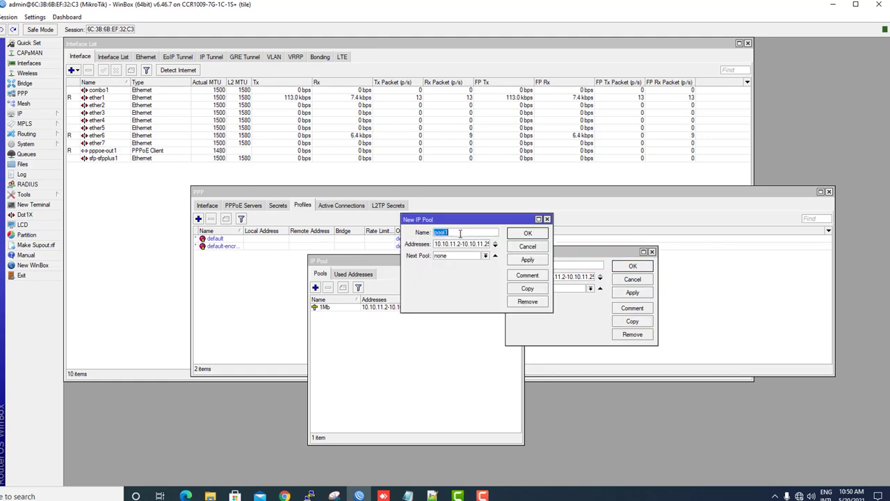
# Rename the copied pool 2Mb with range 10.10.12.2-10.10.12.254, apply, and copy again.
pyautogui.write('2Mb')
pyautogui.moveTo(435, 244); pyautogui.dragTo(625, 249)
pyautogui.write('10.1')
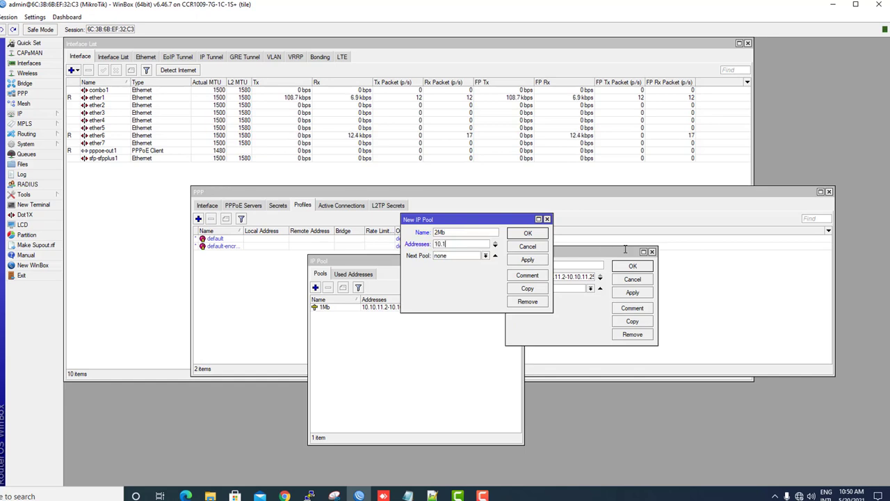
pyautogui.write('0.')
pyautogui.write('2.2-10.10.12.254')
pyautogui.click(518, 261)
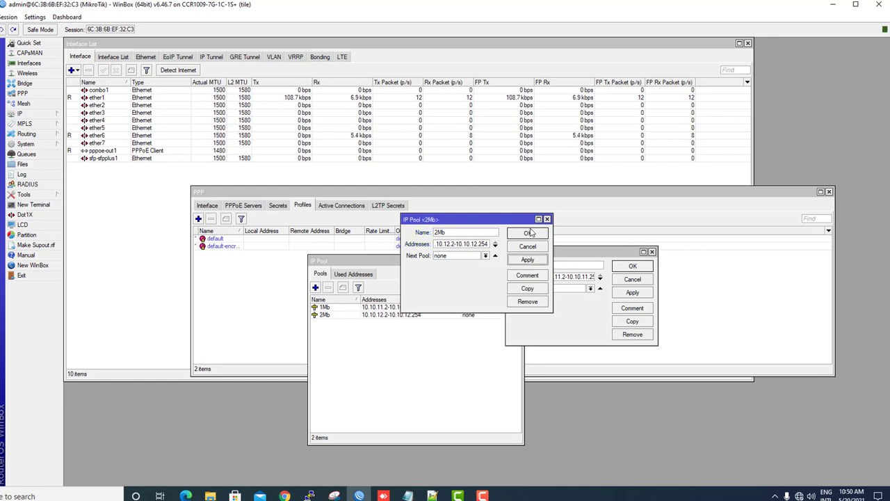
pyautogui.click(526, 289)
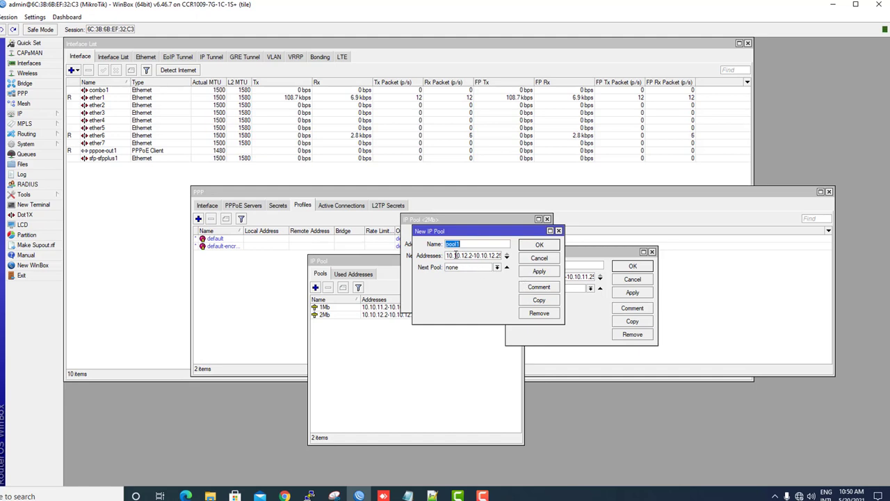
# Name the next copy 3Mb with range 10.10.13.2-10.10.13.254 and save it.
pyautogui.write('3')
pyautogui.click(468, 255)
pyautogui.press('BackSpace')
pyautogui.write('3Mb')
pyautogui.moveTo(490, 255); pyautogui.dragTo(498, 256)
pyautogui.write('3')
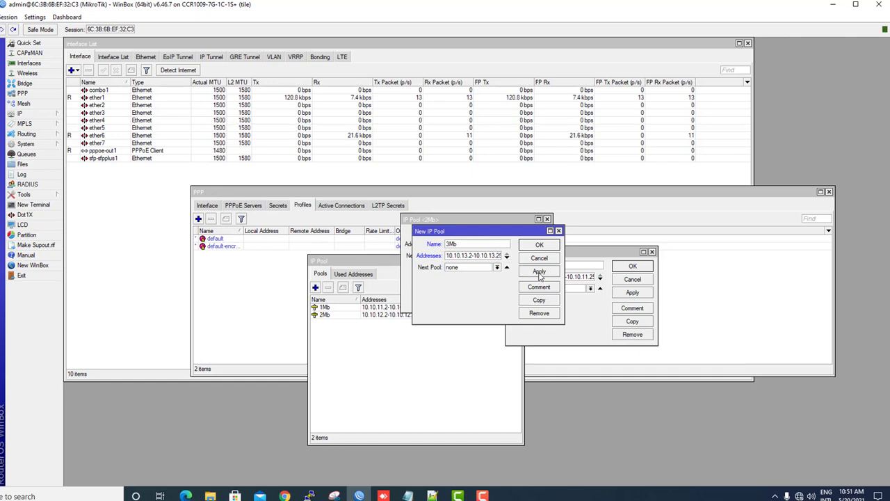
pyautogui.click(540, 272)
pyautogui.click(540, 245)
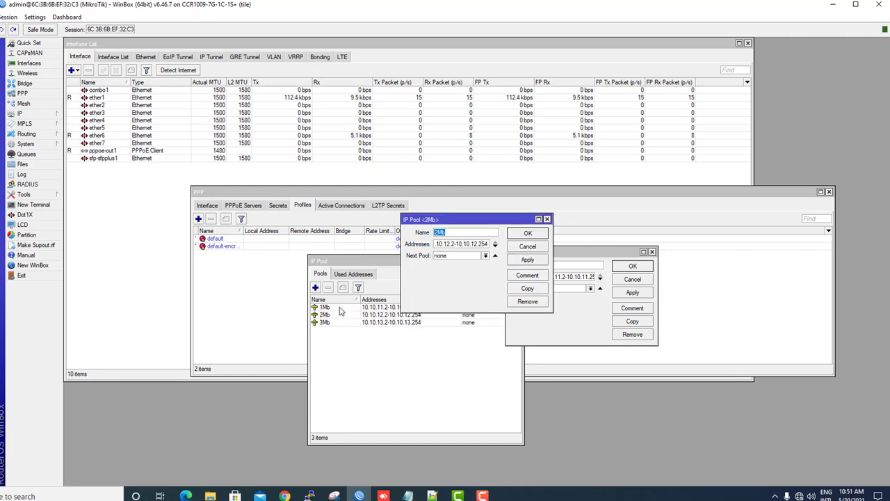
# Review the pool list, then close the IP Pool dialogs, list and PPP window.
pyautogui.click(341, 309)
pyautogui.click(342, 315)
pyautogui.click(343, 323)
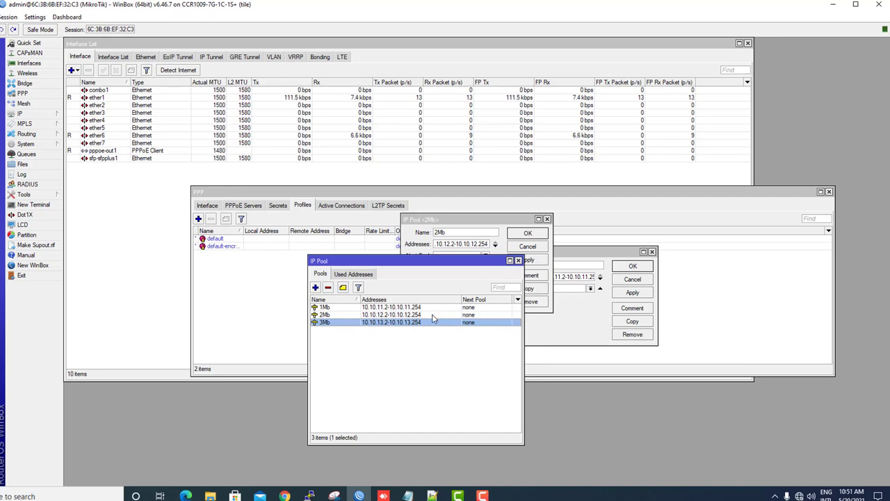
pyautogui.click(518, 260)
pyautogui.click(534, 247)
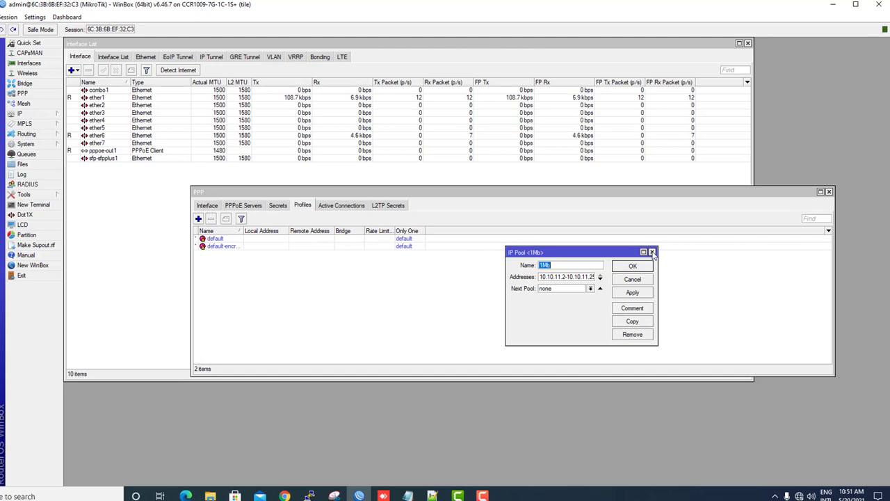
pyautogui.click(653, 252)
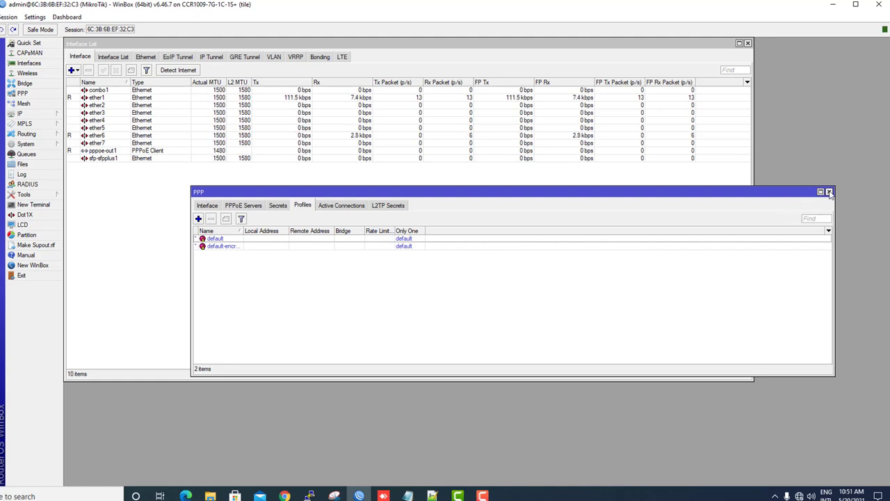
pyautogui.click(828, 192)
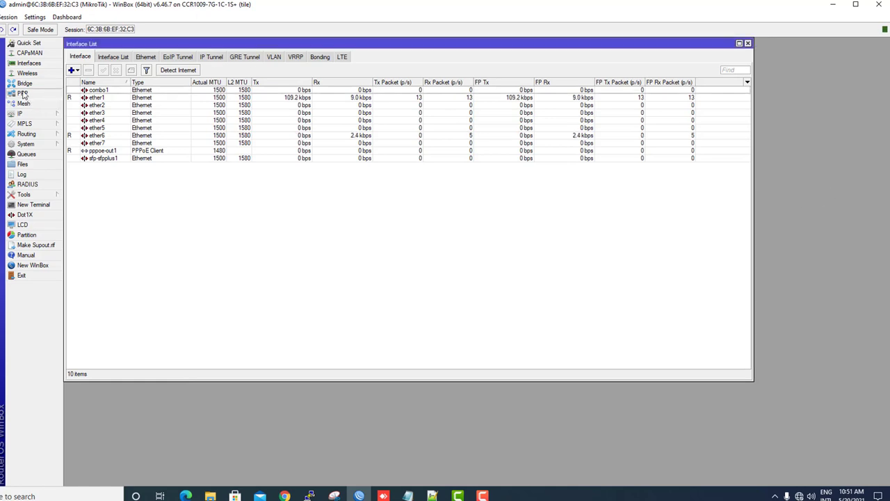
# Start a new PPP profile named 1Mbps with local address 10.10.11.1.
pyautogui.click(22, 93)
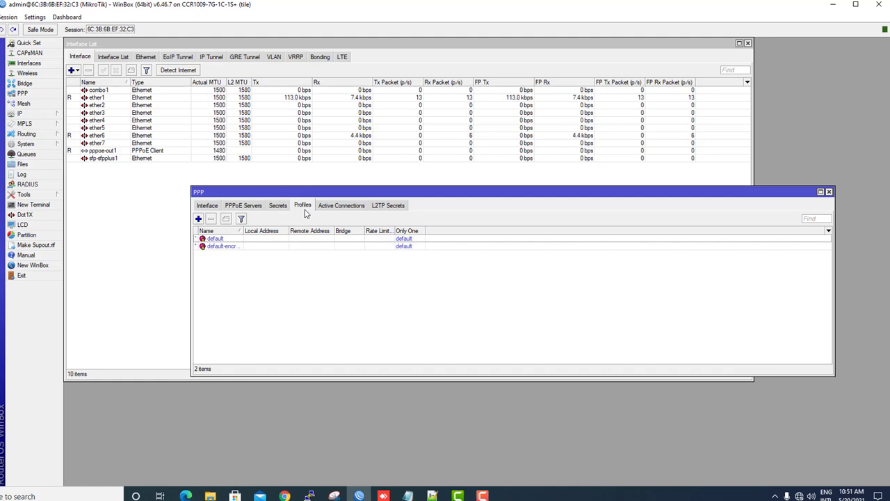
pyautogui.click(199, 219)
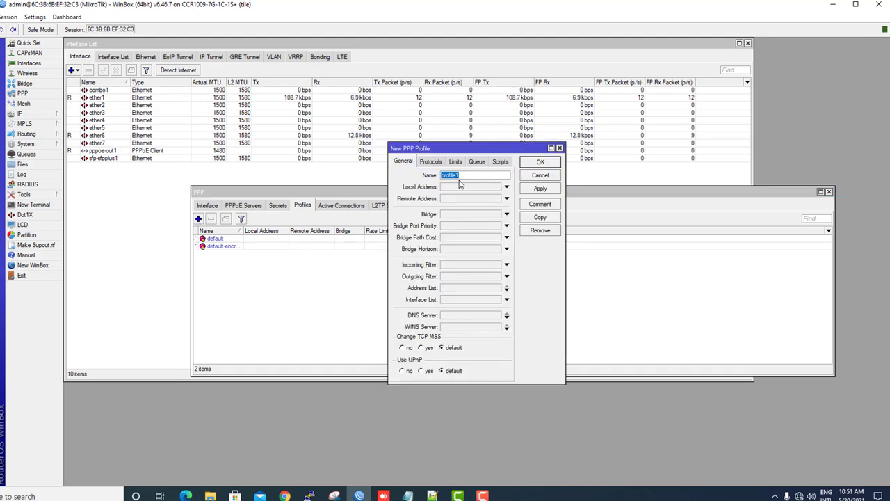
pyautogui.write('1Mbps')
pyautogui.click(459, 189)
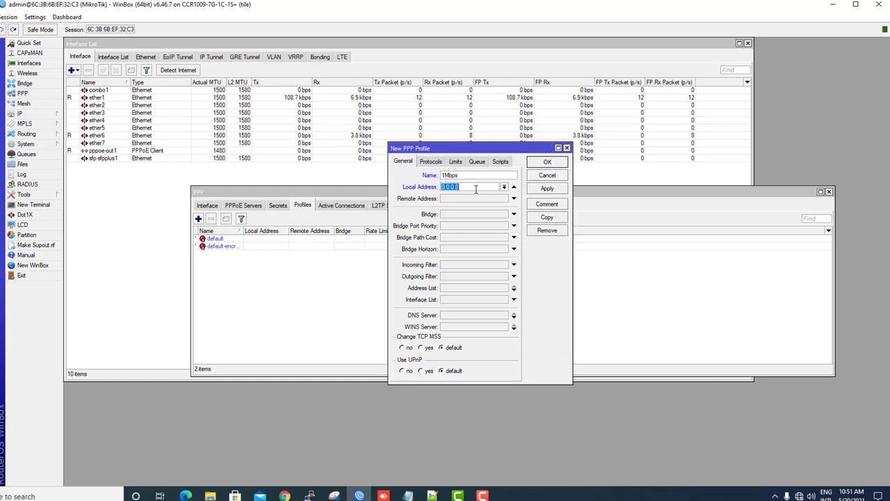
pyautogui.write('1')
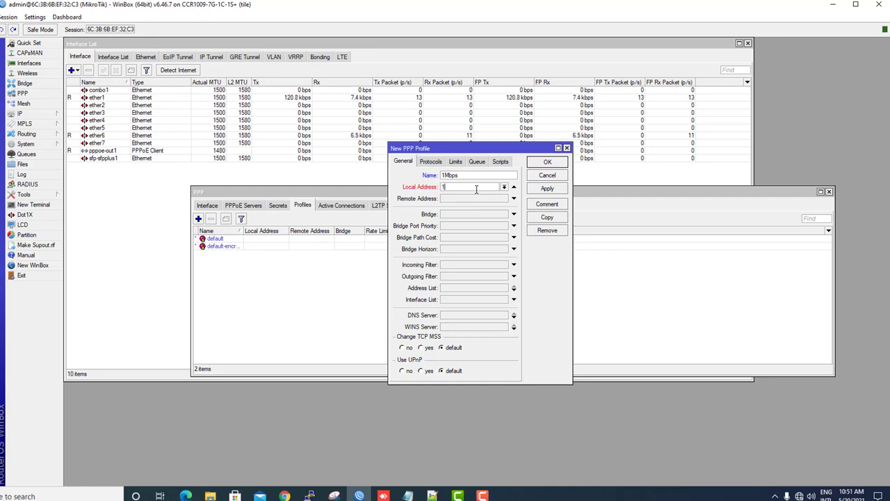
pyautogui.write('0.10.11.1')
# Set the profile's remote address to pool 1Mb and DNS server to 8.8.8.8.
pyautogui.click(462, 199)
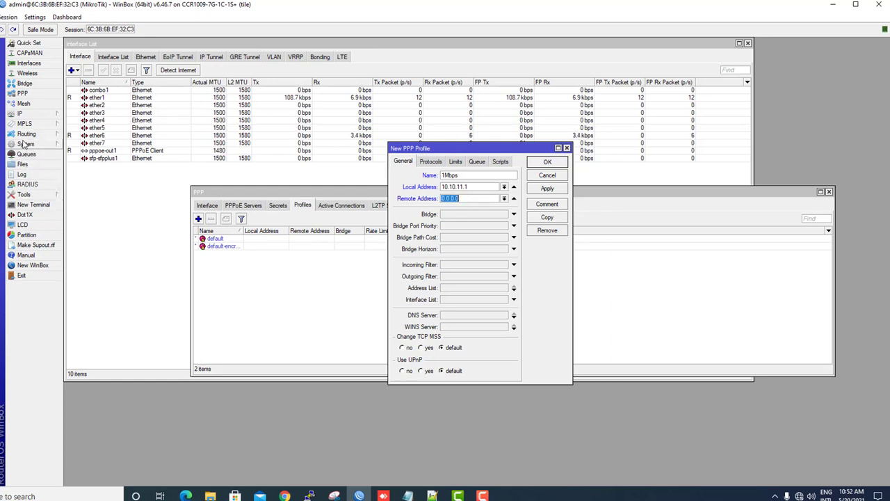
pyautogui.moveTo(28, 113)
pyautogui.click(95, 256)
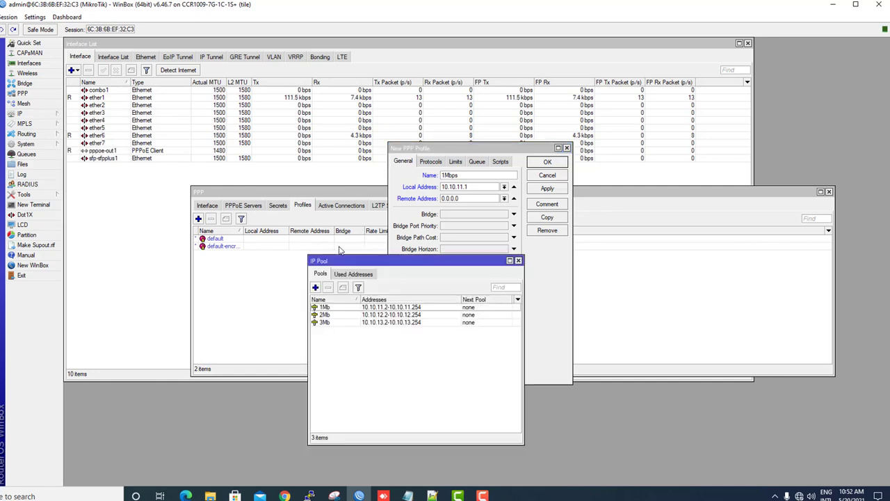
pyautogui.moveTo(405, 263); pyautogui.dragTo(214, 182)
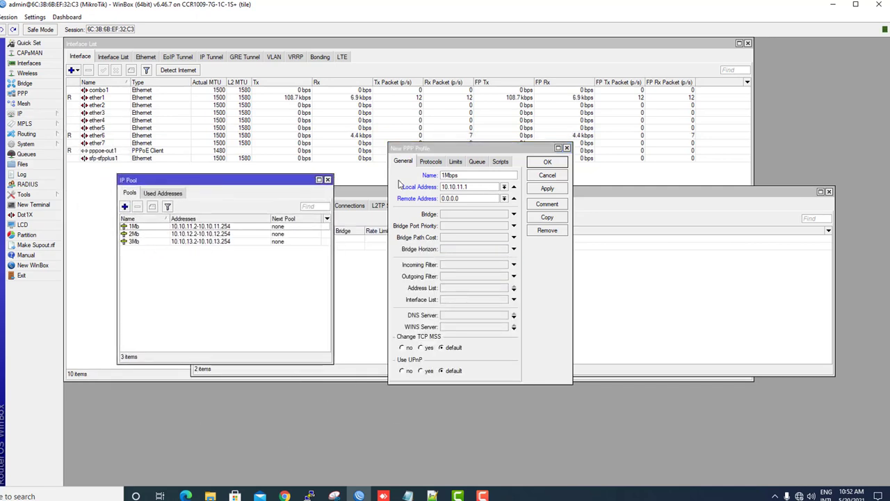
pyautogui.click(504, 199)
pyautogui.click(487, 207)
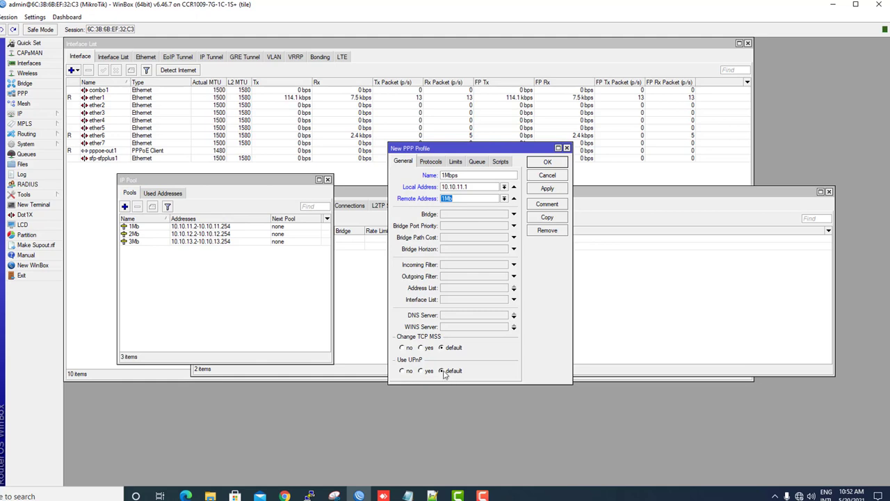
pyautogui.click(451, 316)
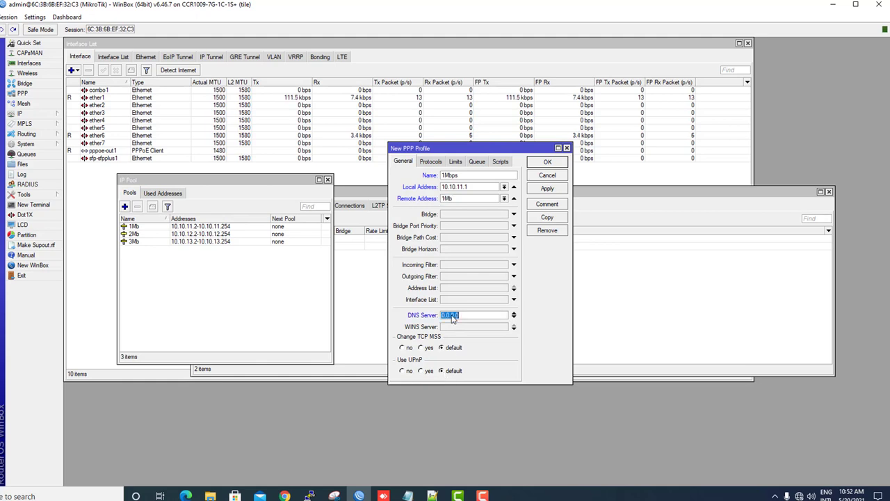
pyautogui.write('8.8.8.8')
pyautogui.click(26, 115)
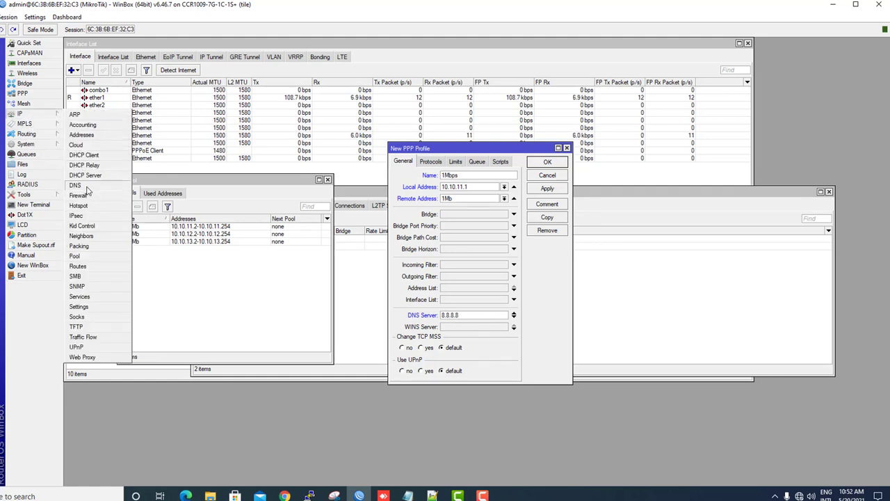
# Check the router's DNS servers and add a second DNS server entry to the 1Mbps profile.
pyautogui.click(87, 187)
pyautogui.moveTo(500, 192); pyautogui.dragTo(304, 289)
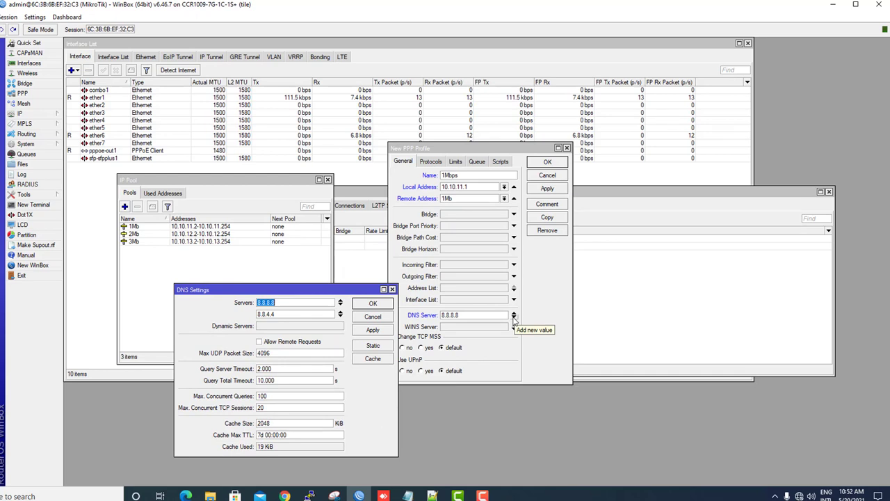
pyautogui.click(514, 319)
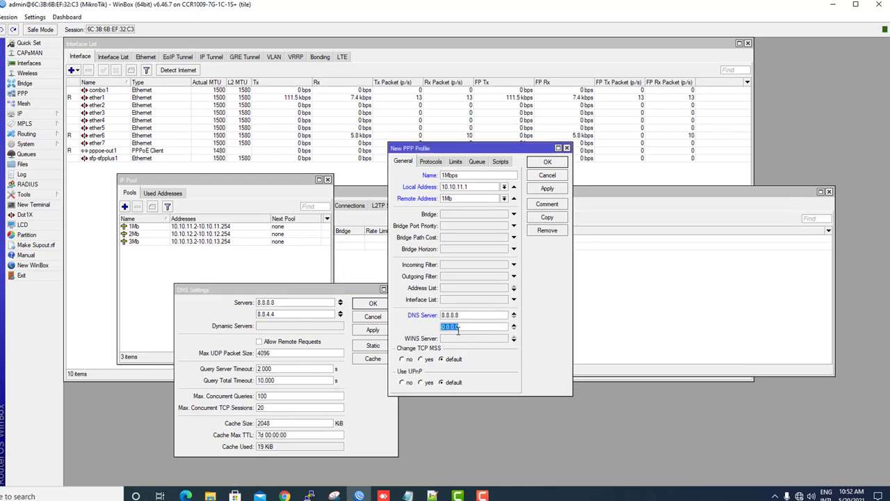
pyautogui.write('8.8.4.4')
# Set the 1Mbps profile's rate limit to 1M/1M with Only One set to yes, then apply and close it.
pyautogui.click(429, 165)
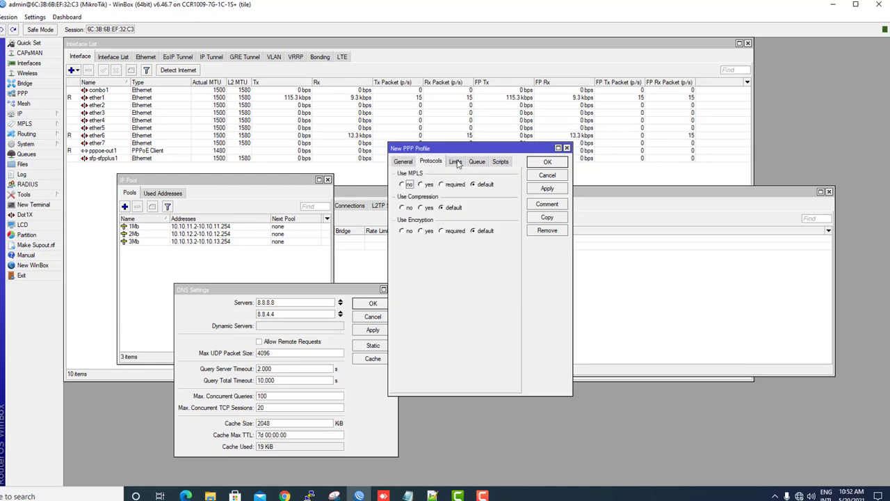
pyautogui.click(458, 163)
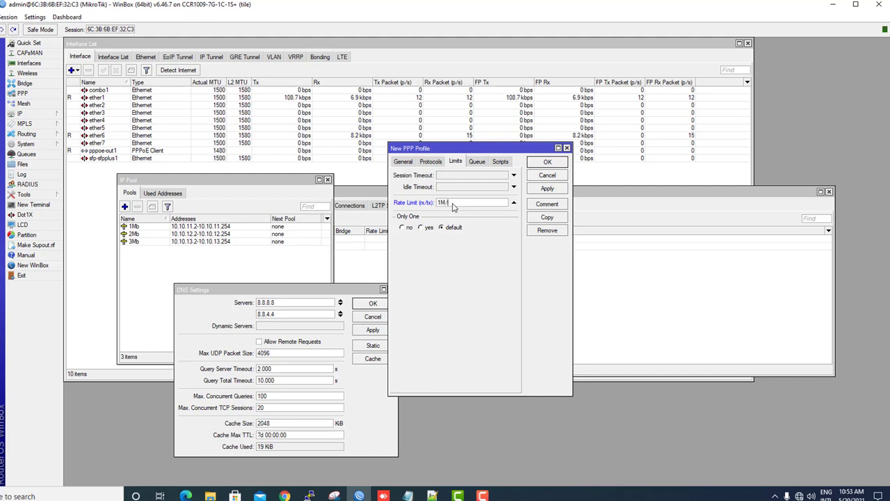
pyautogui.write('1M')
pyautogui.click(421, 227)
pyautogui.click(547, 188)
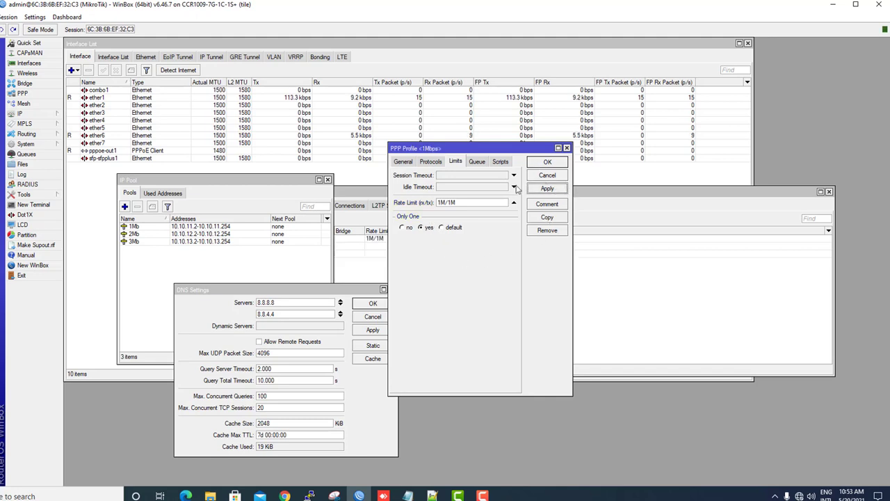
pyautogui.click(547, 162)
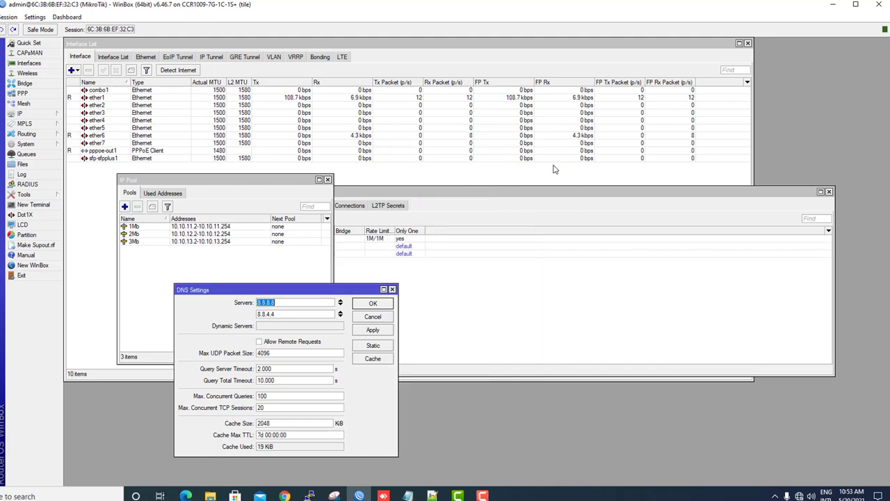
# Create a PPP profile named 2Mbps with local address 10.10.12.1 and the 2Mb remote pool.
pyautogui.click(417, 202)
pyautogui.click(271, 240)
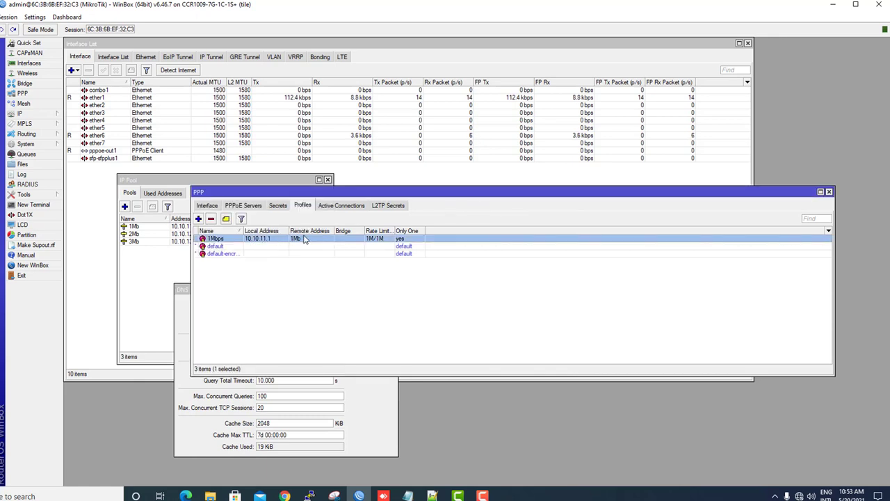
pyautogui.click(198, 219)
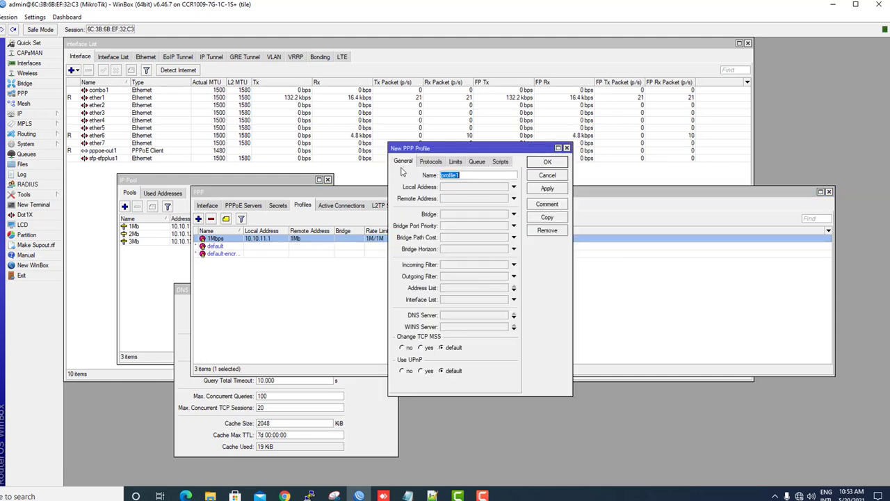
pyautogui.write('2')
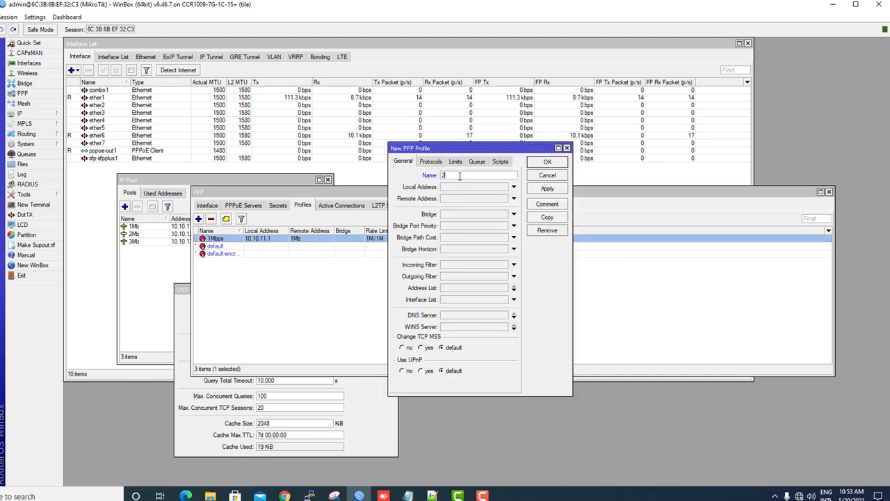
pyautogui.write('Mbps')
pyautogui.click(456, 189)
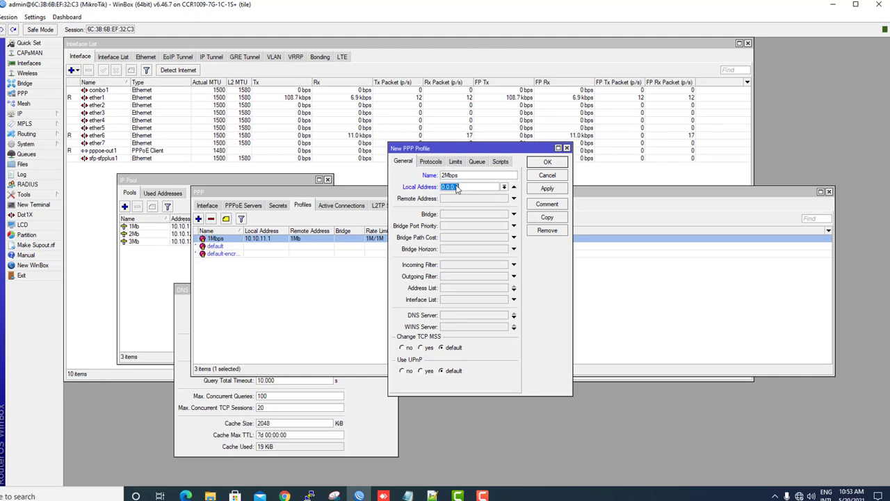
pyautogui.write('10')
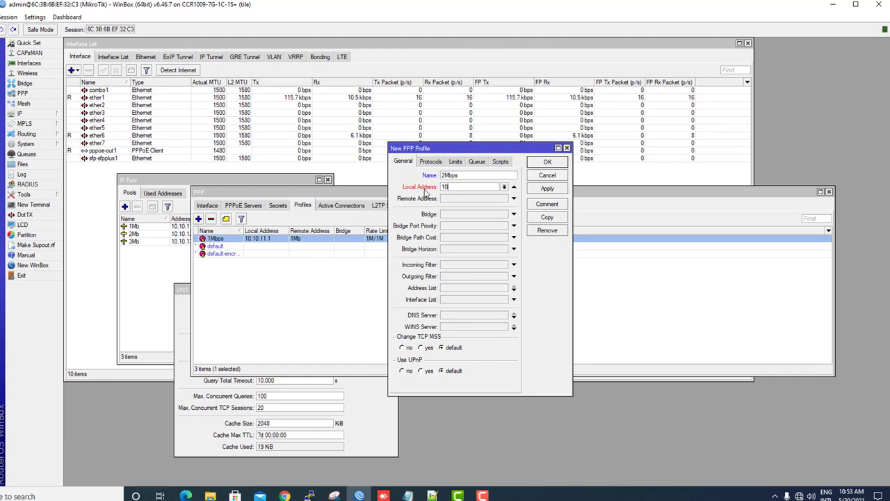
pyautogui.write('.10.12.1')
pyautogui.click(485, 200)
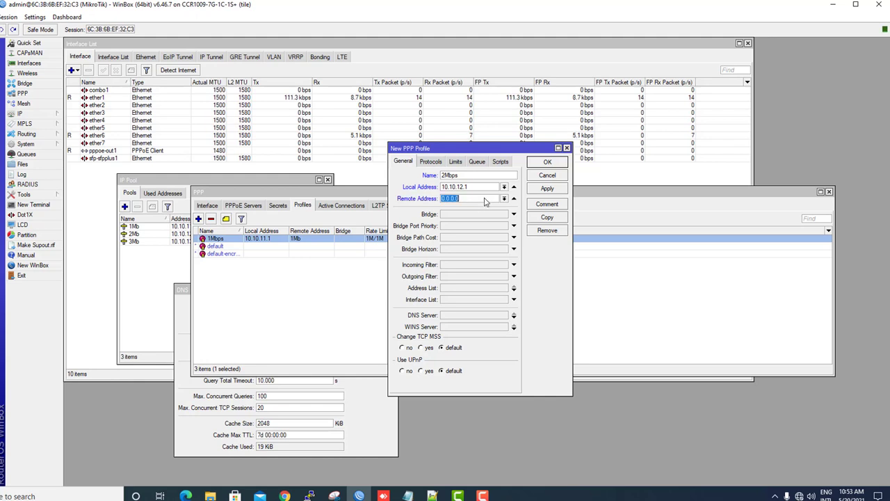
pyautogui.click(504, 199)
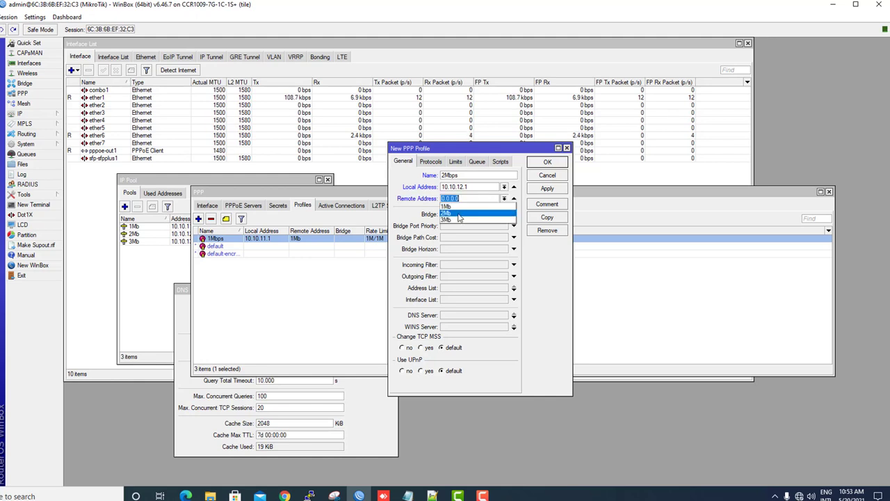
pyautogui.click(457, 214)
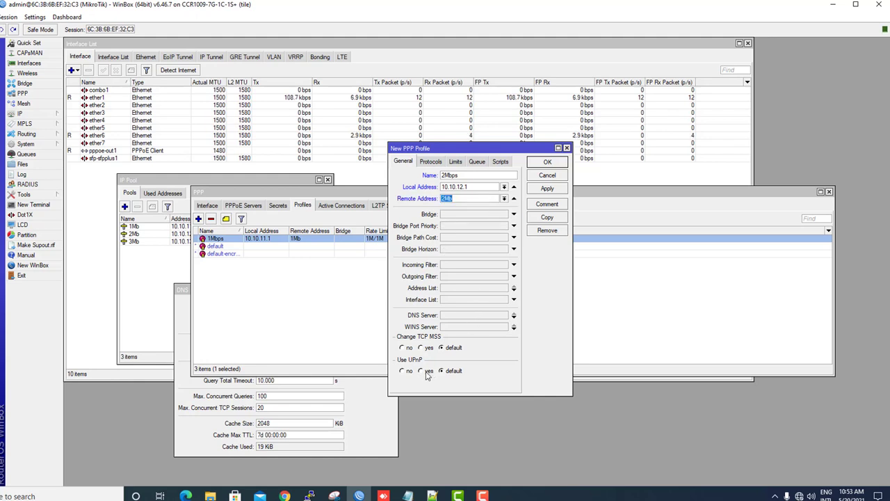
# Give the 2Mbps profile DNS servers 8.8.8.8 and 8.8.4.4.
pyautogui.click(452, 316)
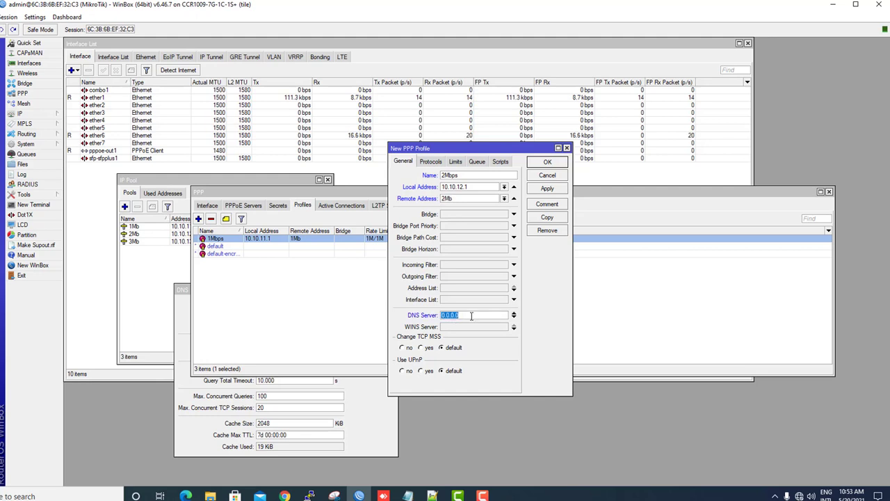
pyautogui.write('8.8.8')
pyautogui.click(514, 316)
pyautogui.write('8.8')
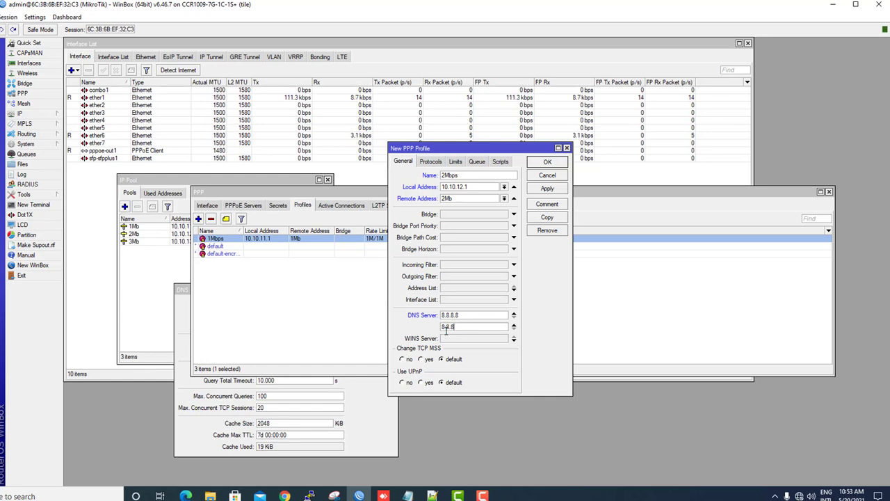
pyautogui.write('.4')
# Set Only One to yes and a 2M/2M rate limit, then apply the 2Mbps profile.
pyautogui.click(454, 161)
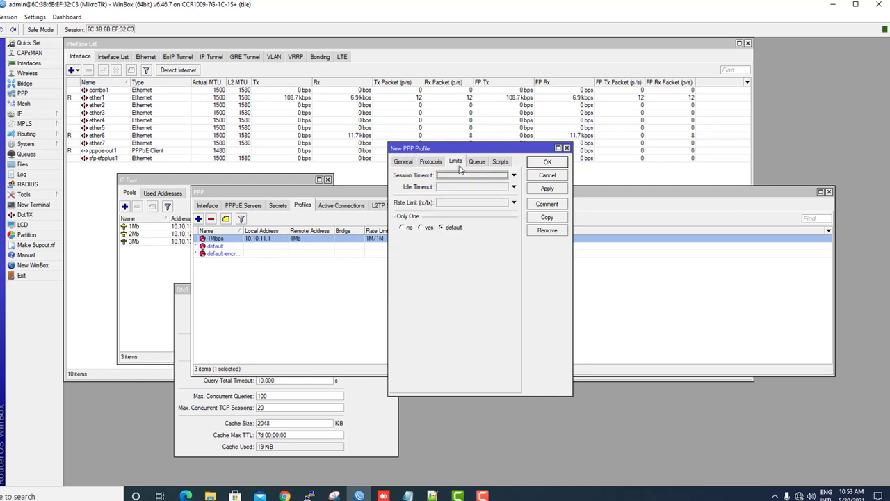
pyautogui.click(427, 227)
pyautogui.click(452, 204)
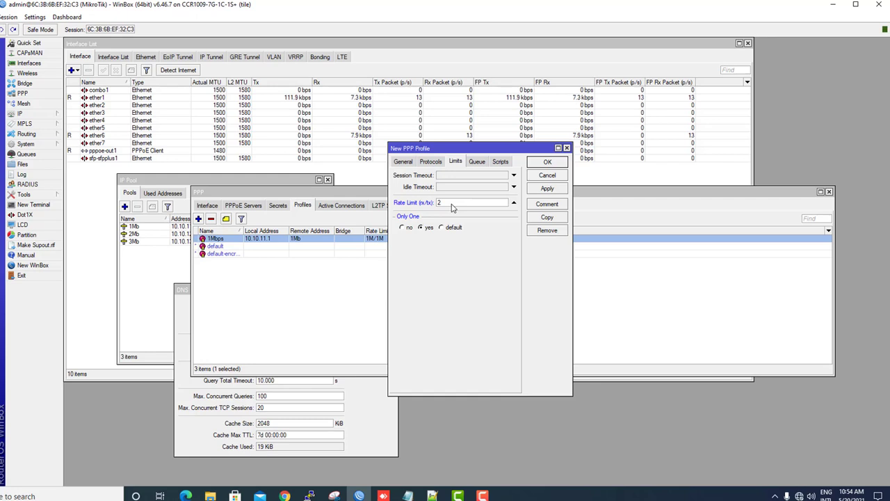
pyautogui.write('m')
pyautogui.press('BackSpace')
pyautogui.write('M/2M')
pyautogui.click(555, 188)
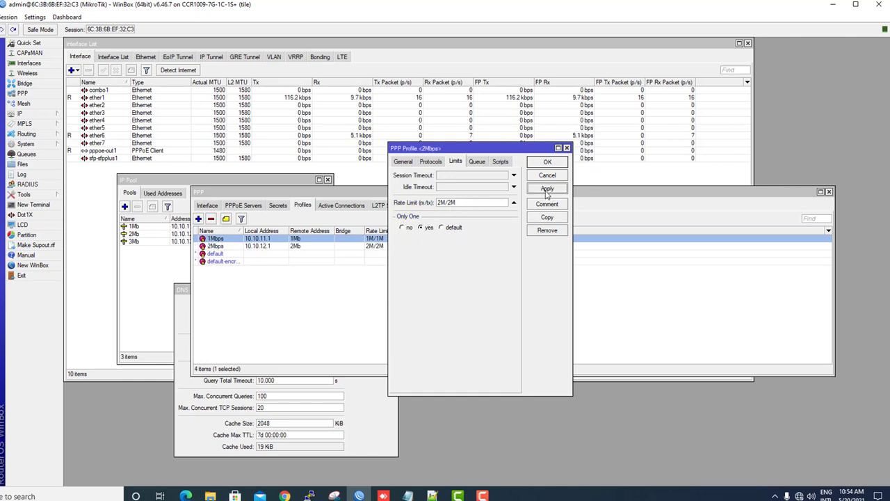
# Copy the 2Mbps profile as 3Mbps with local address 10.10.13.1 and the 3Mb remote pool.
pyautogui.click(549, 220)
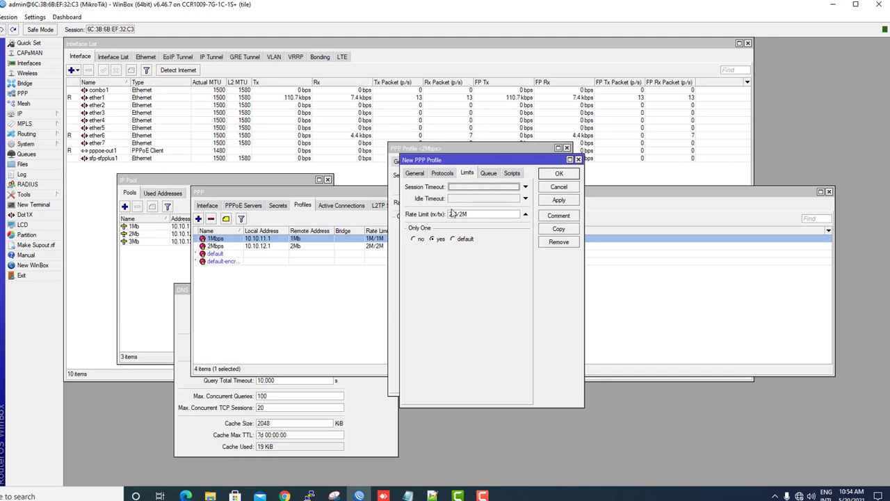
pyautogui.click(413, 173)
pyautogui.write('3')
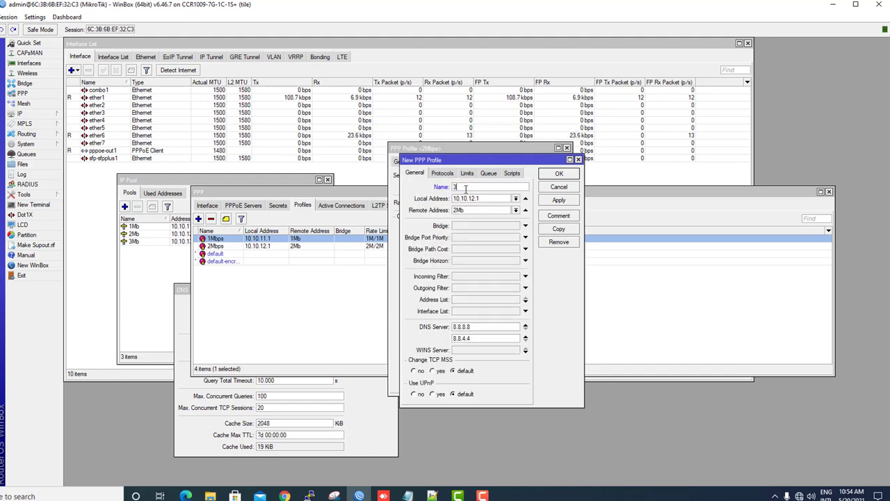
pyautogui.write('Mb')
pyautogui.write('p')
pyautogui.write('3')
pyautogui.click(516, 210)
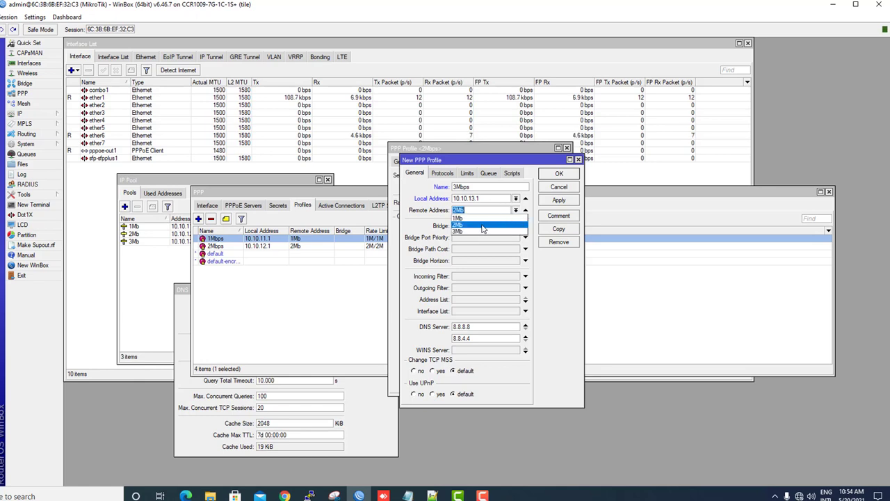
pyautogui.click(473, 232)
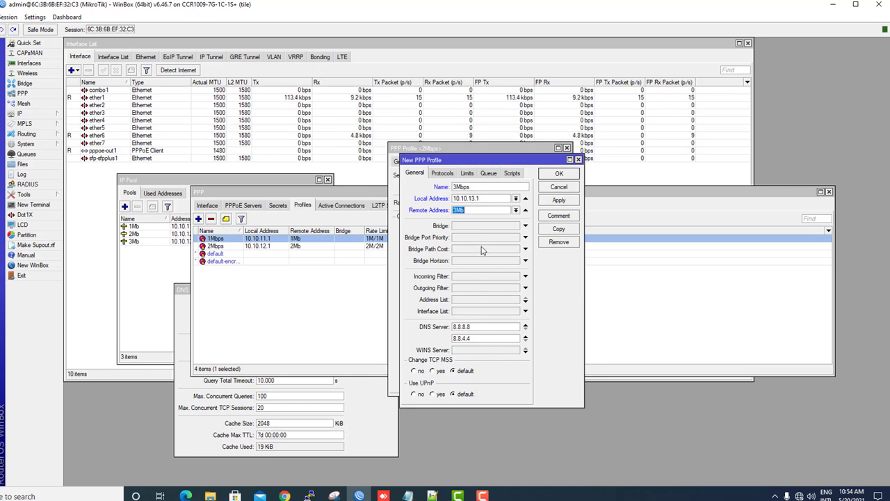
# Change the copy's rate limit to 3M/3M, then apply and confirm the 3Mbps profile.
pyautogui.click(468, 174)
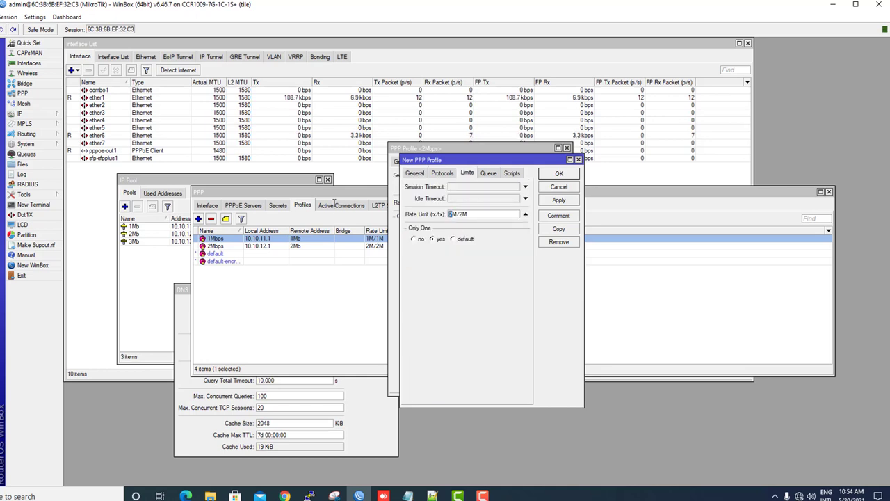
pyautogui.write('3')
pyautogui.press('Right')
pyautogui.press('Right')
pyautogui.press('Delete')
pyautogui.write('3')
pyautogui.click(559, 200)
pyautogui.click(563, 174)
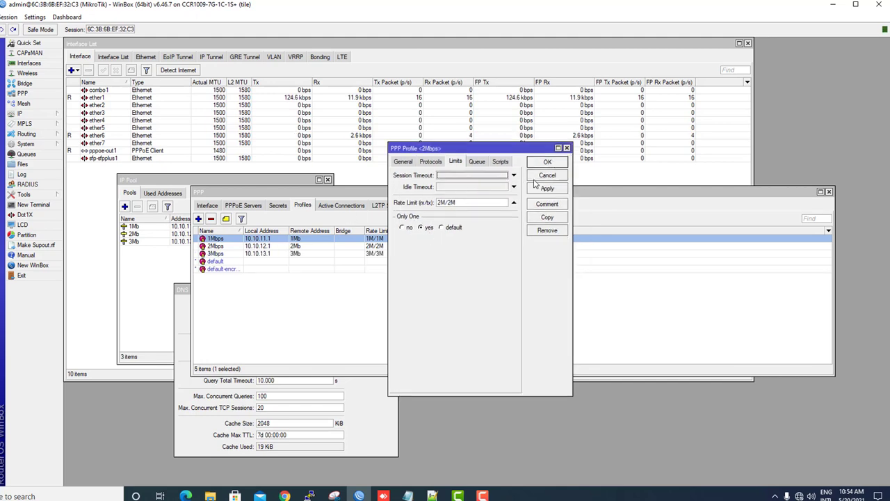
# Close the unchanged 2Mbps dialog and review the 2Mbps and 3Mbps profiles in the list.
pyautogui.click(543, 177)
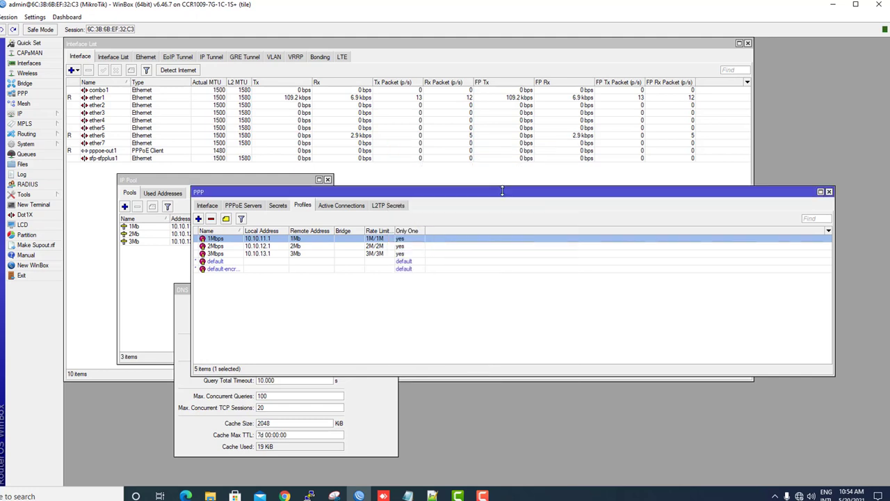
pyautogui.click(265, 247)
pyautogui.click(263, 253)
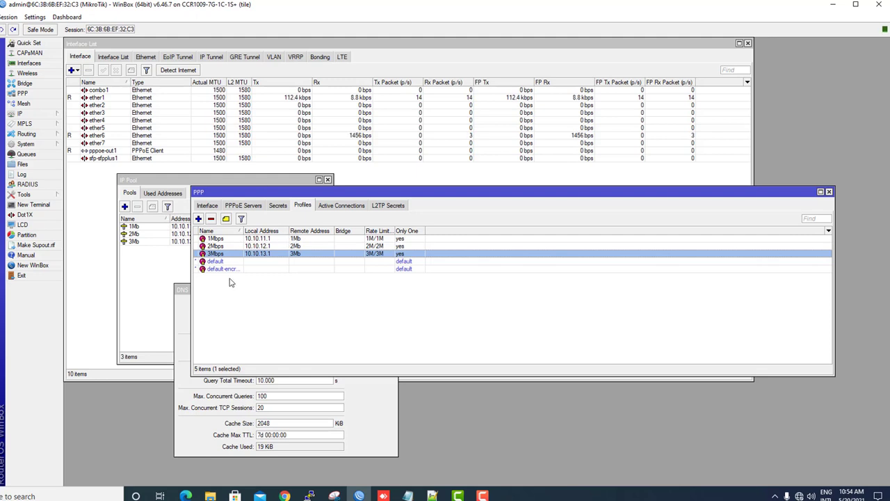
# In PPP Secrets, create a new secret named test and enter its password.
pyautogui.click(277, 206)
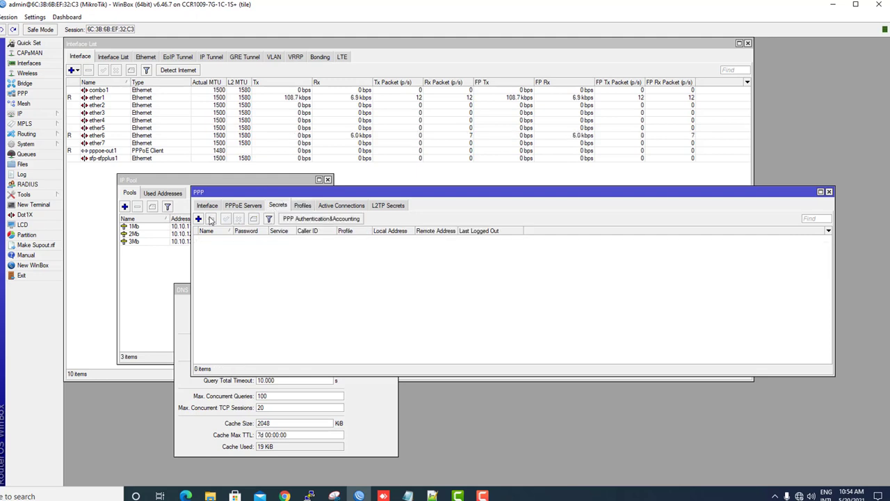
pyautogui.click(198, 218)
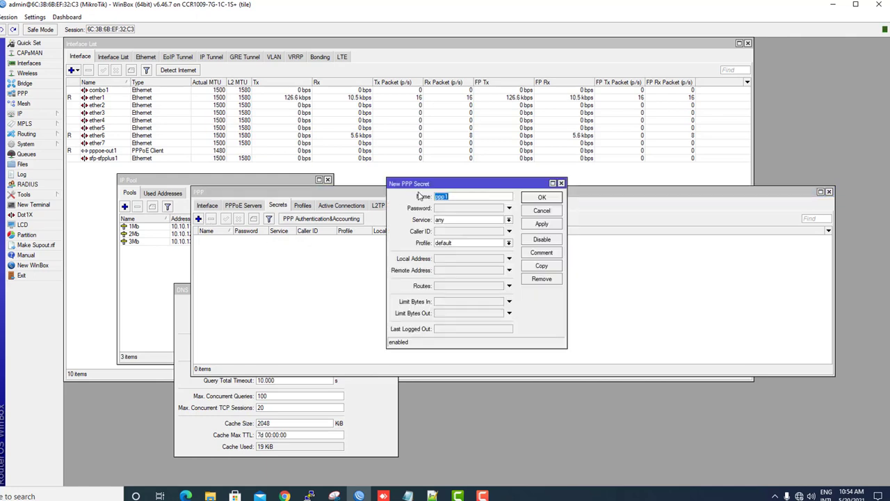
pyautogui.moveTo(441, 188); pyautogui.dragTo(436, 197)
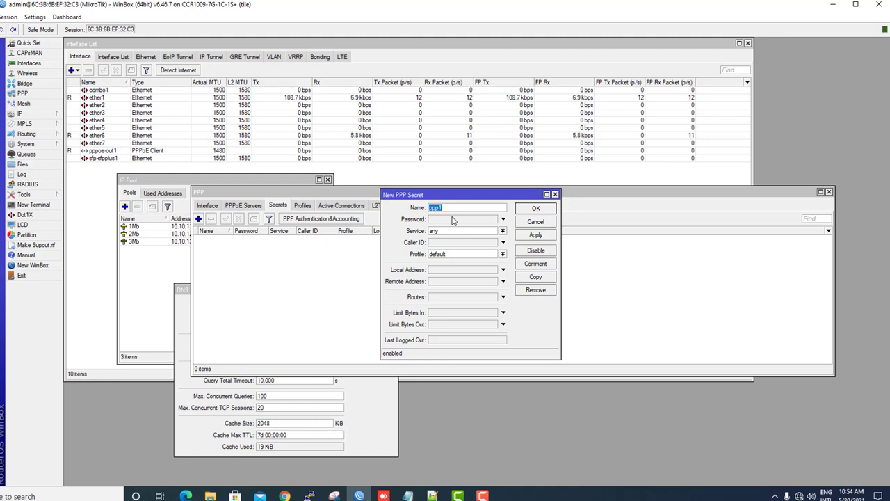
pyautogui.write('test')
pyautogui.click(453, 219)
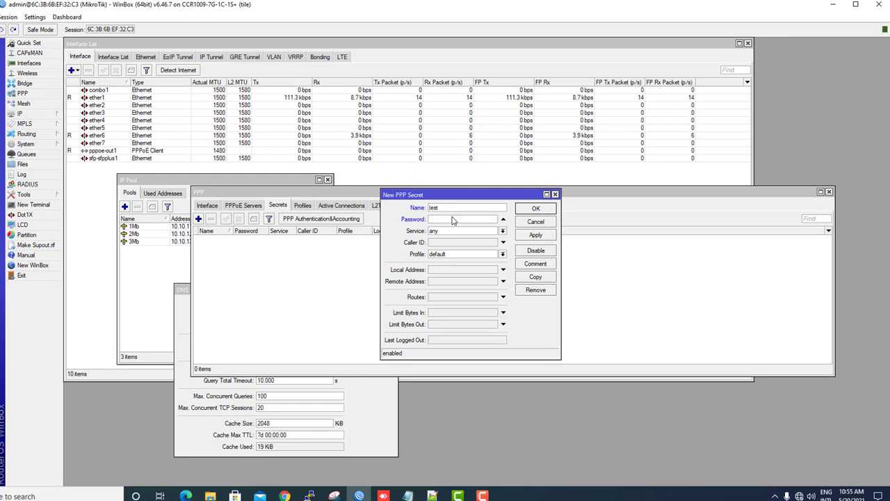
pyautogui.write('test')
# Set the test secret's service to pppoe and profile to 1Mbps, apply, and close without further edits.
pyautogui.click(450, 230)
pyautogui.click(442, 267)
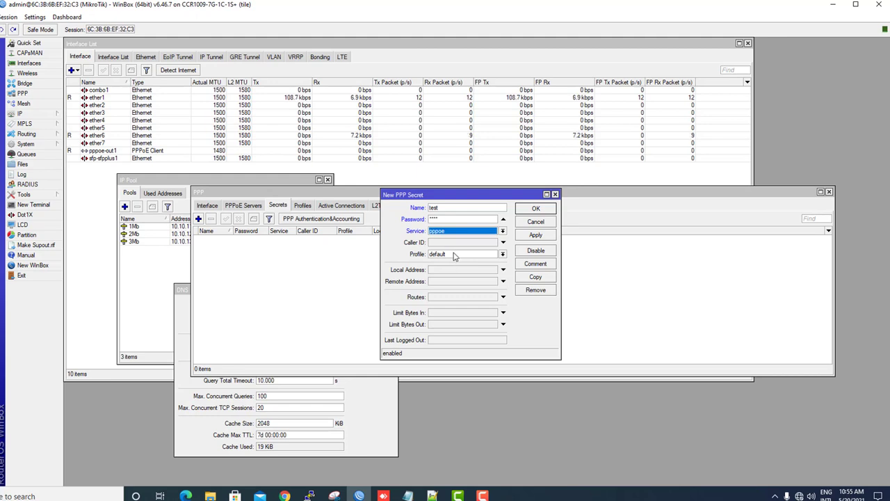
pyautogui.click(453, 256)
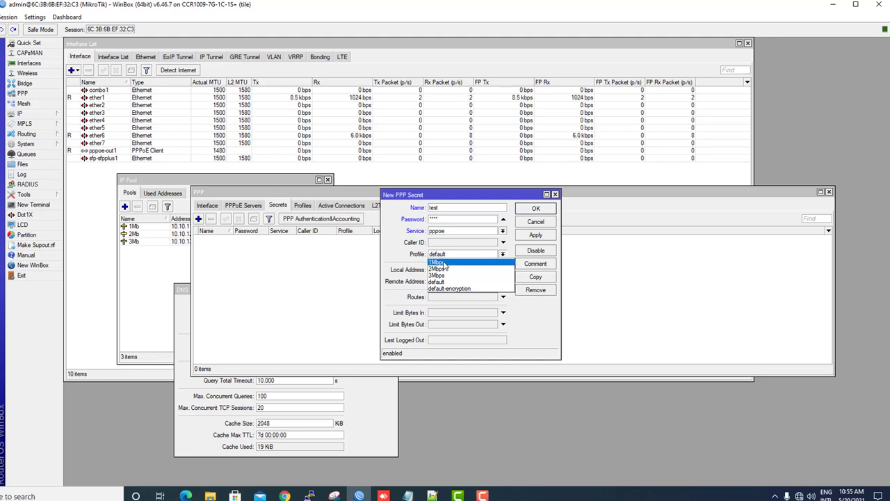
pyautogui.click(444, 265)
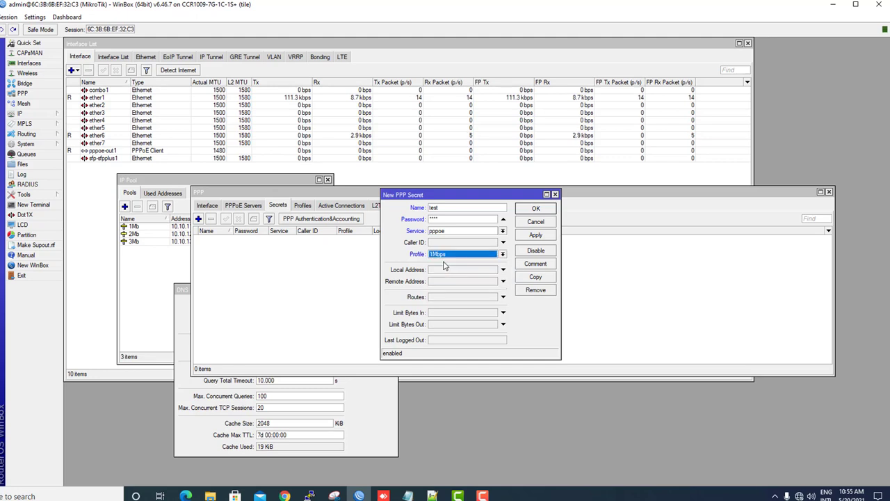
pyautogui.click(536, 236)
pyautogui.moveTo(465, 210); pyautogui.dragTo(417, 211)
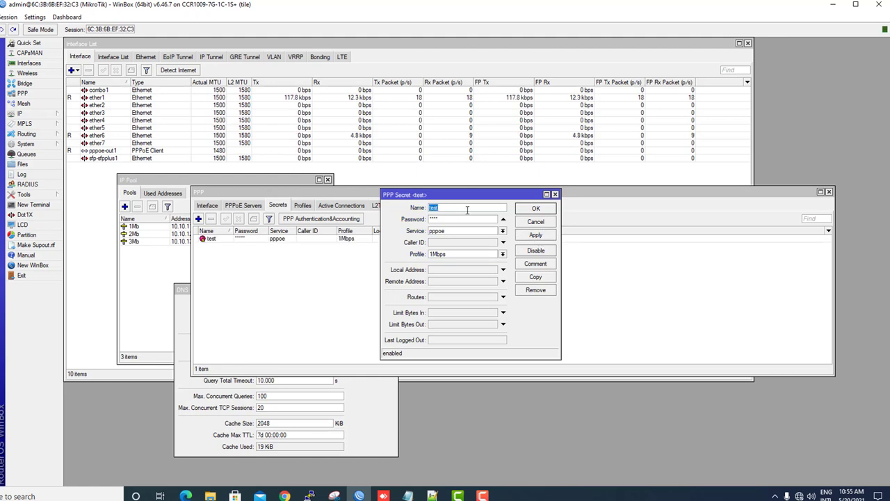
pyautogui.click(467, 210)
pyautogui.write('22')
pyautogui.click(535, 222)
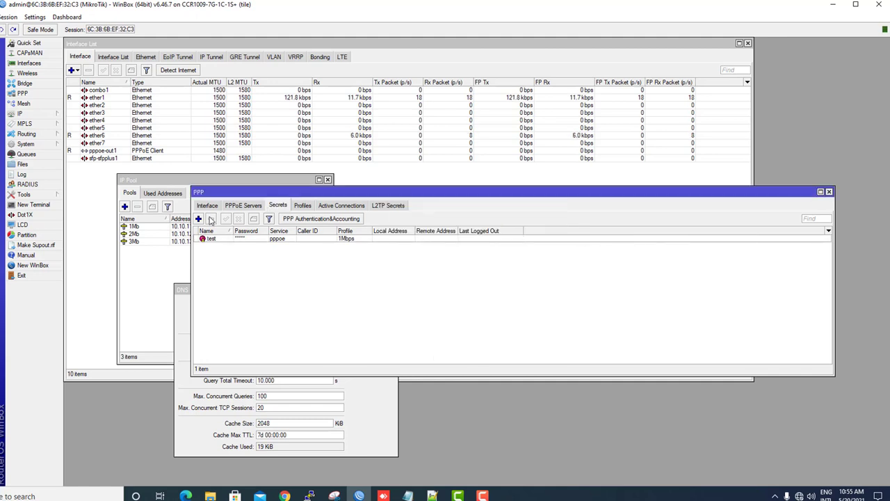
# Create a new PPP secret named test2 and enter its password.
pyautogui.click(199, 219)
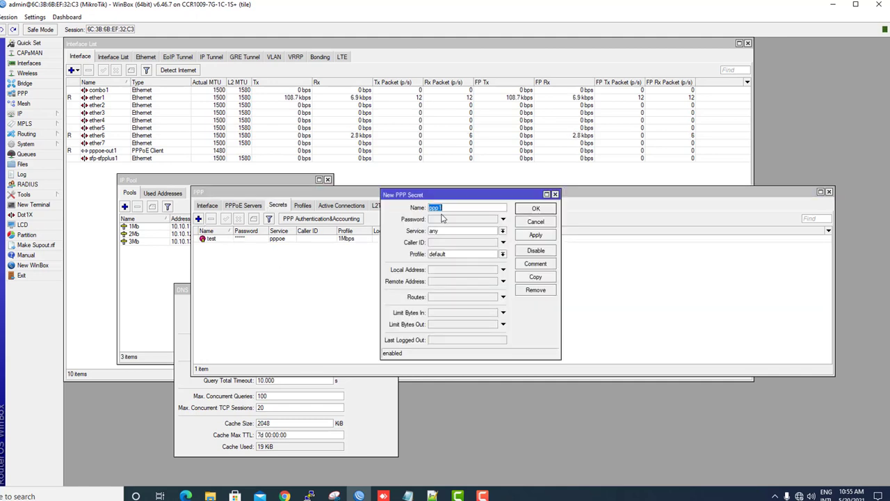
pyautogui.write('test2')
pyautogui.click(438, 221)
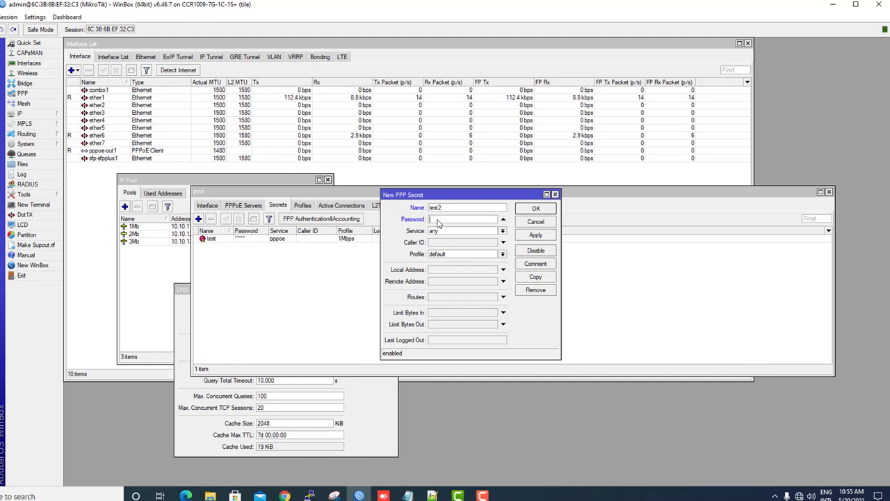
pyautogui.write('1')
pyautogui.press('BackSpace')
pyautogui.write('12345')
# Give test2 the pppoe service and 2Mbps profile, save it, and review both secrets.
pyautogui.click(445, 230)
pyautogui.click(444, 265)
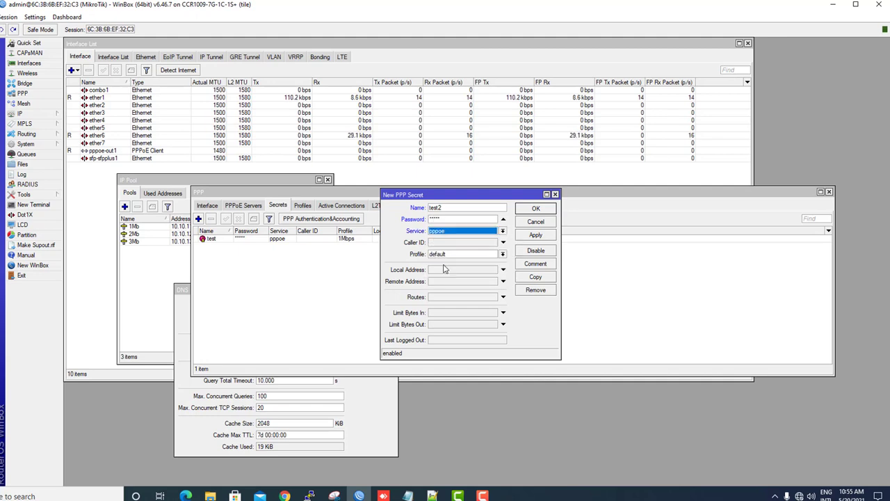
pyautogui.click(450, 254)
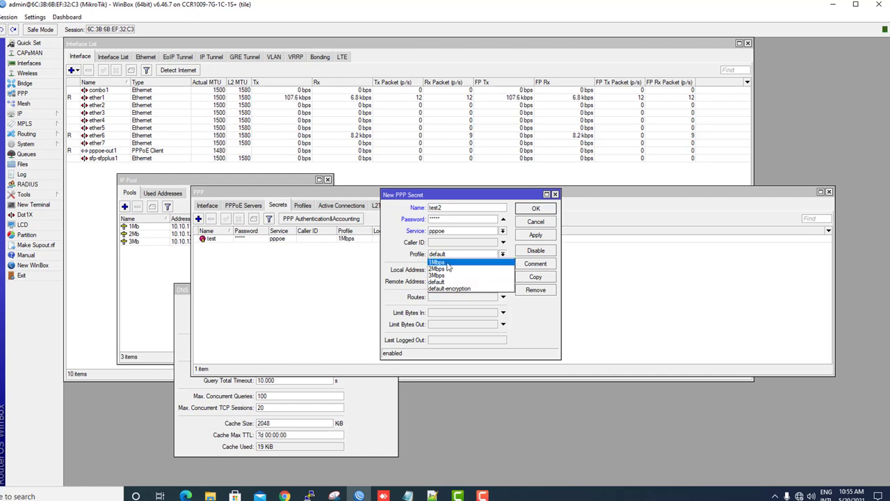
pyautogui.click(446, 273)
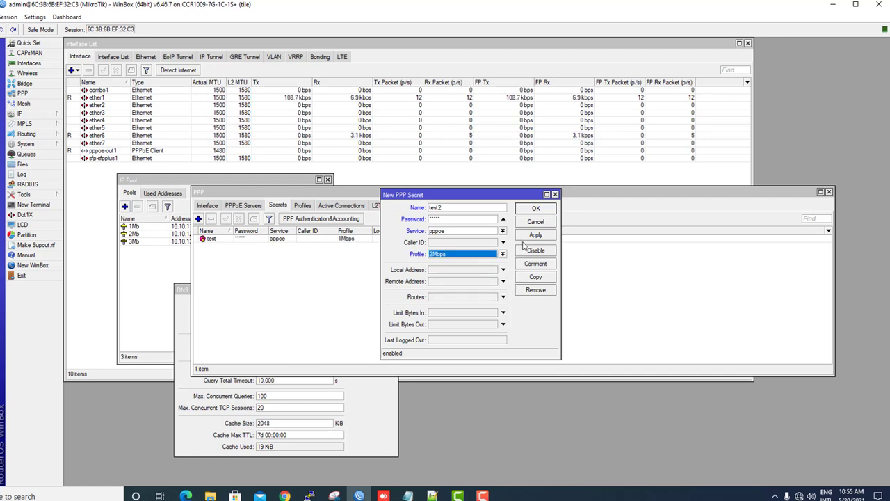
pyautogui.click(536, 235)
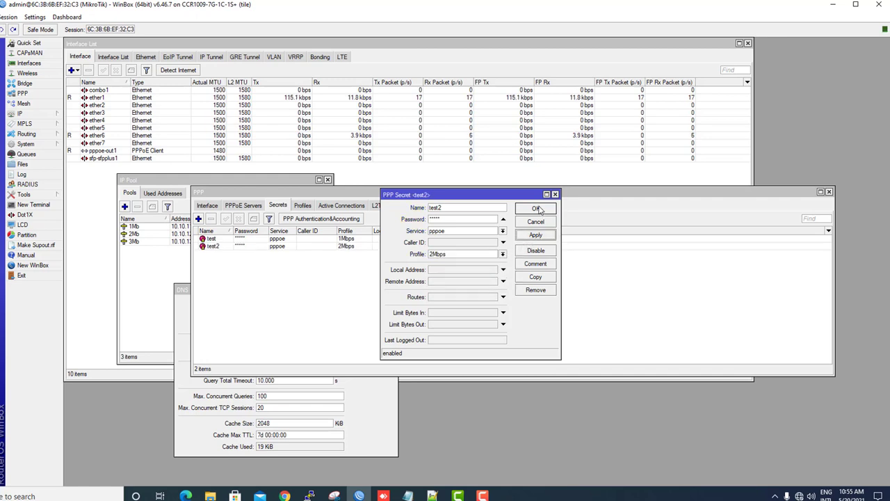
pyautogui.click(536, 209)
pyautogui.click(360, 238)
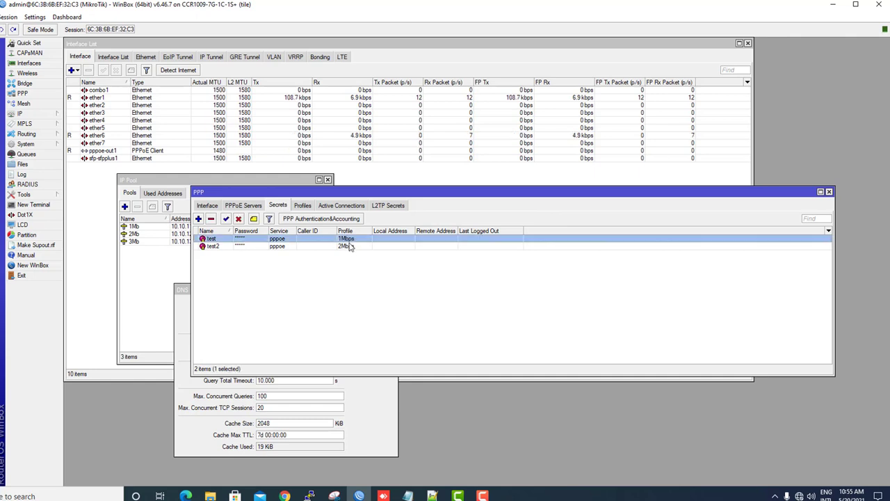
pyautogui.click(351, 246)
# Create a new PPP secret named test3 and enter its password.
pyautogui.click(198, 218)
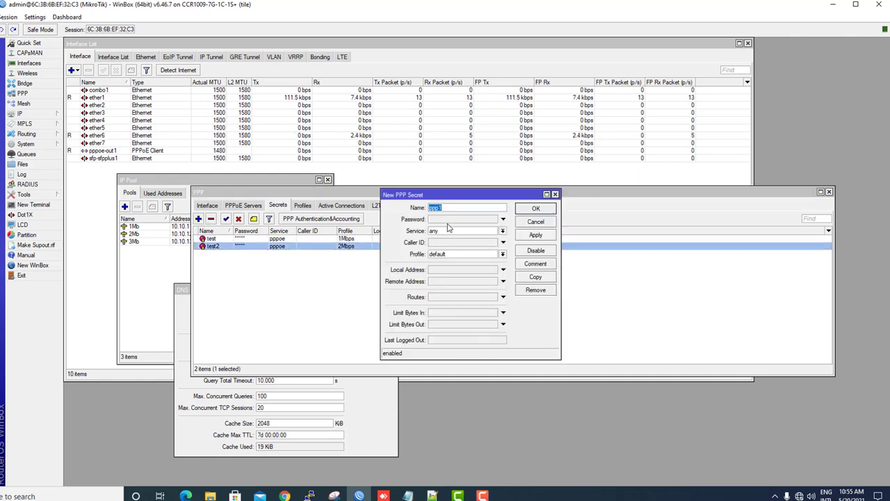
pyautogui.write('test3')
pyautogui.click(452, 222)
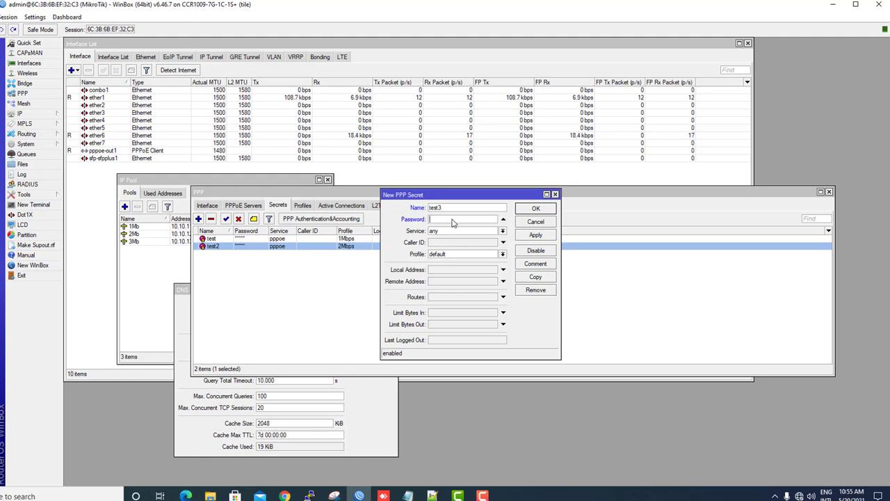
pyautogui.write('23')
# Give test3 the pppoe service and 3Mbps profile, then apply and close the form.
pyautogui.click(448, 231)
pyautogui.click(436, 268)
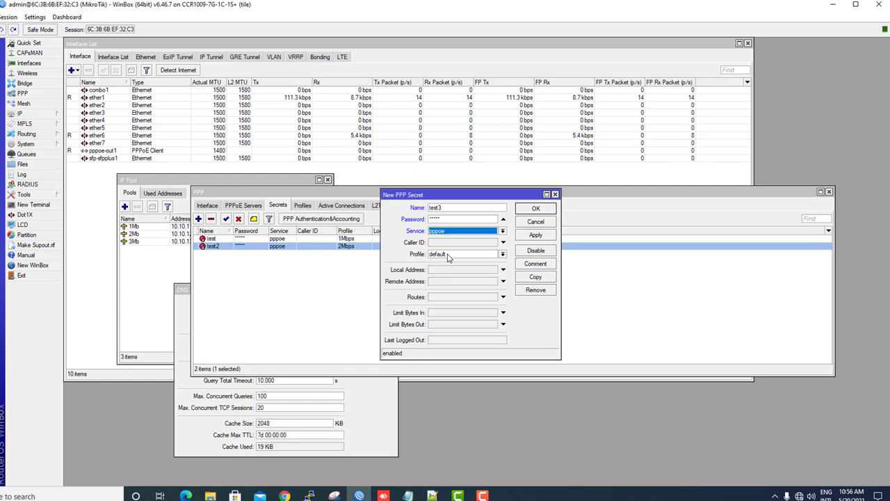
pyautogui.click(448, 254)
pyautogui.click(451, 276)
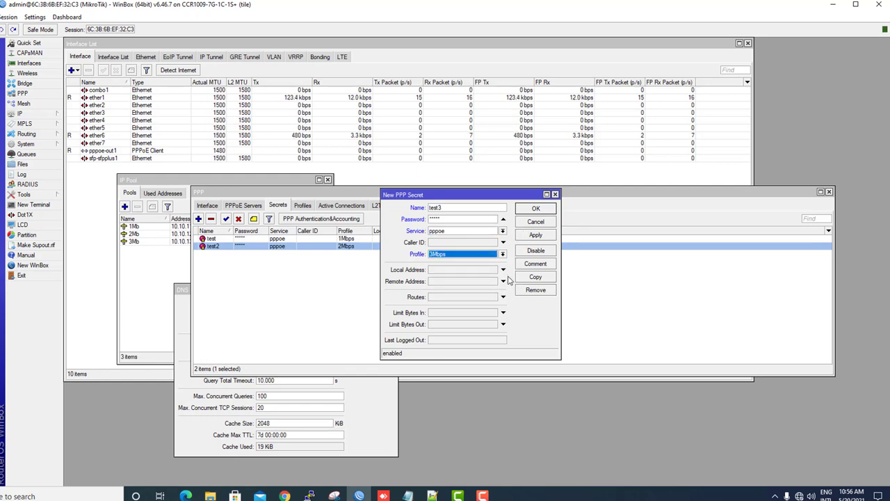
pyautogui.doubleClick(438, 207)
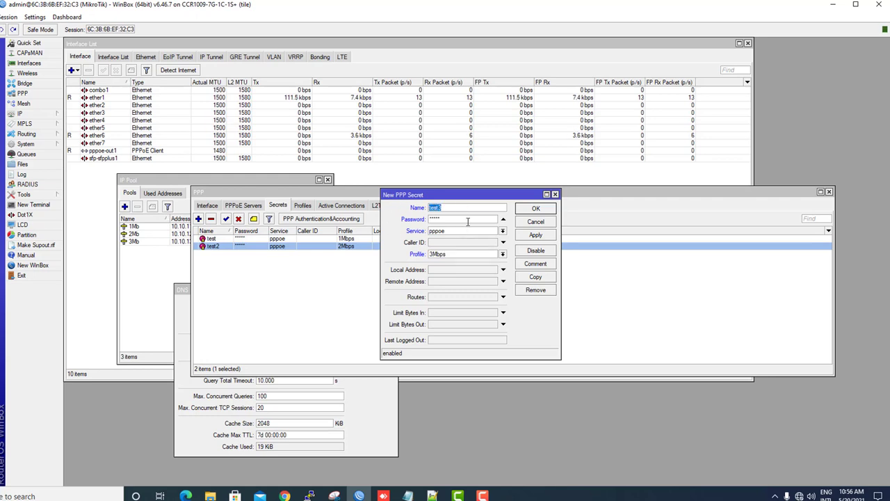
pyautogui.press('Tab')
pyautogui.click(537, 236)
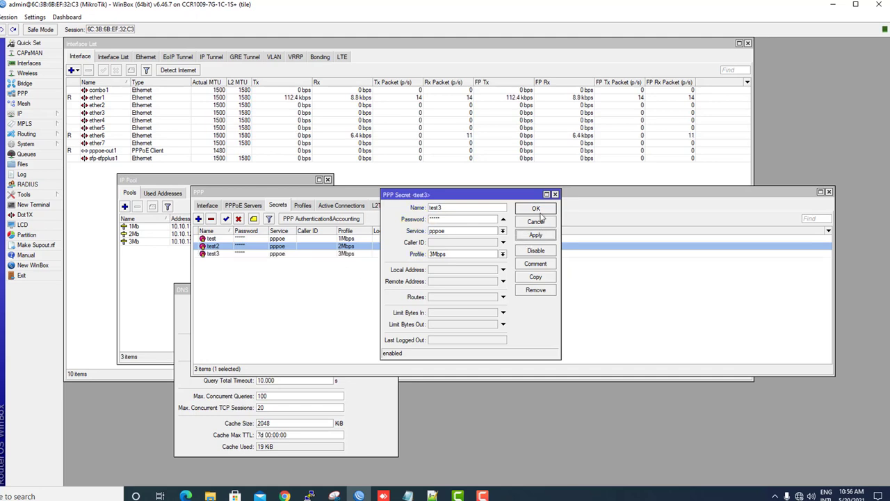
pyautogui.click(539, 210)
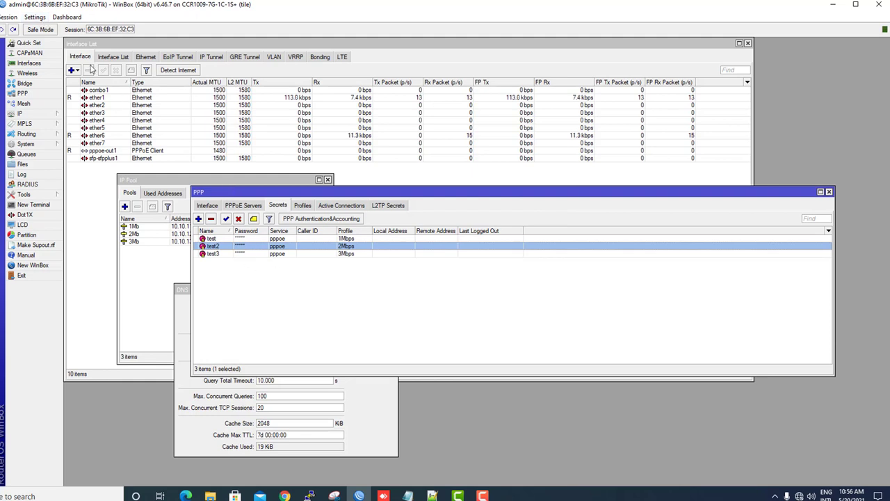
# Turn off Hide Passwords and select the test, test2 and test3 secrets to view their passwords.
pyautogui.click(35, 17)
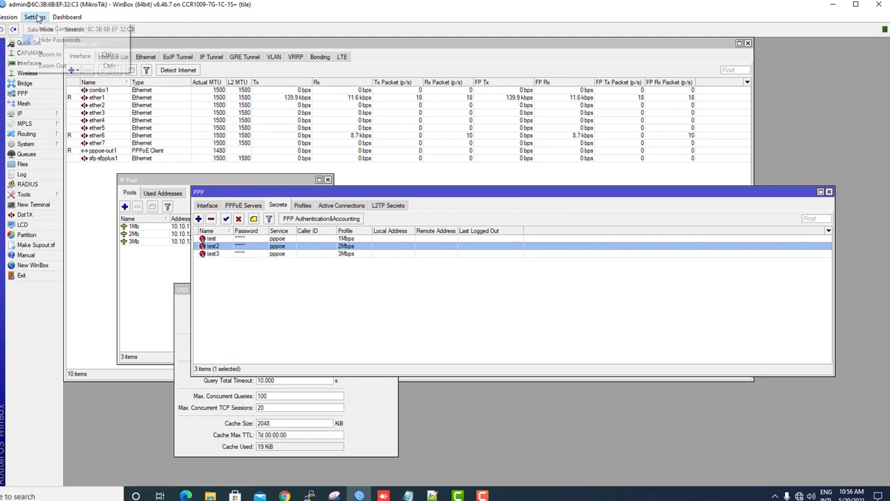
pyautogui.click(69, 40)
pyautogui.click(245, 239)
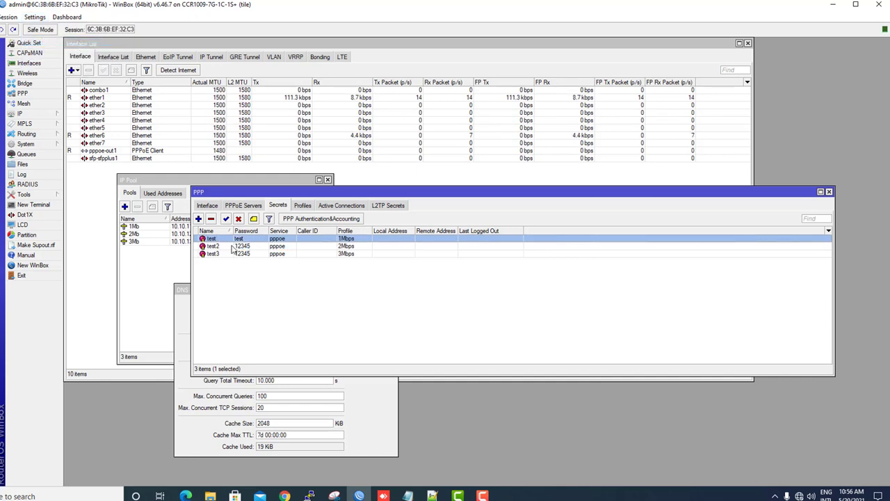
pyautogui.click(244, 247)
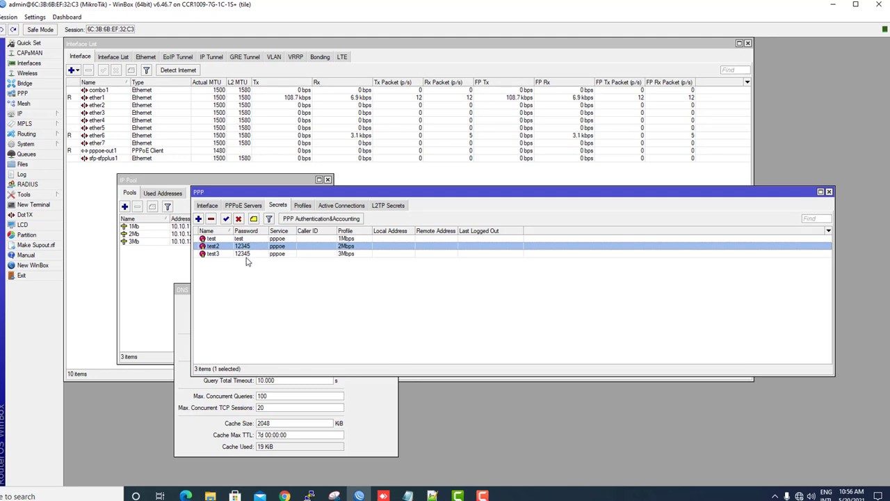
pyautogui.click(252, 255)
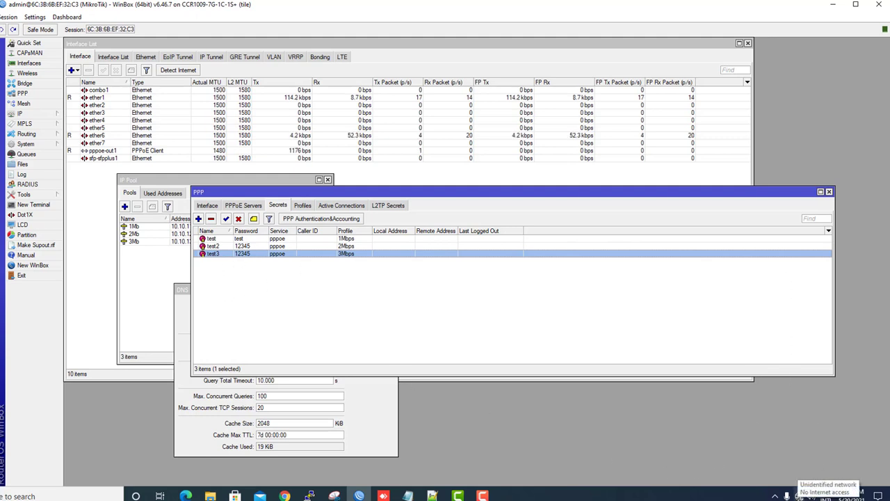
# Start a new Connect to the Internet setup as a broadband PPPoE connection.
pyautogui.click(798, 495)
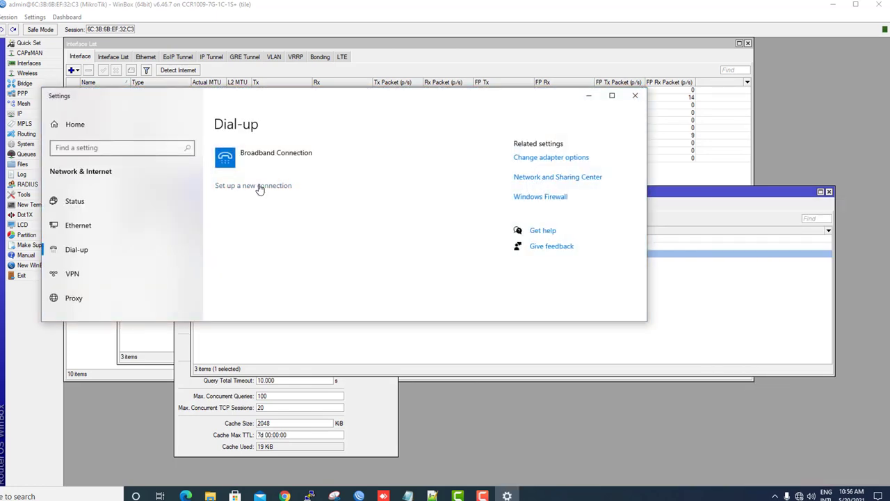
pyautogui.click(258, 186)
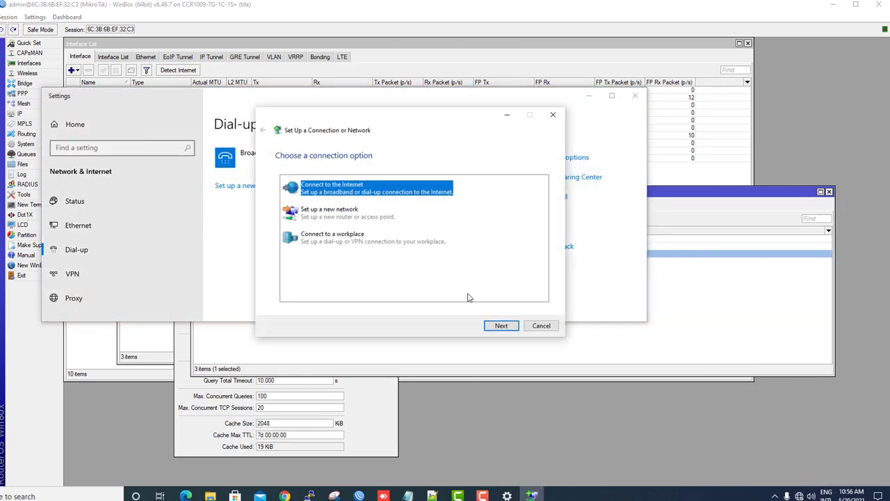
pyautogui.click(504, 325)
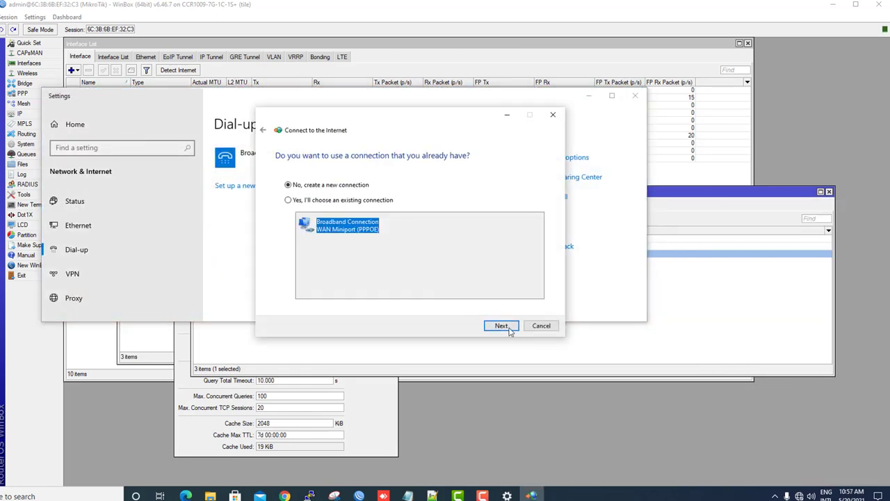
pyautogui.click(510, 330)
pyautogui.click(366, 195)
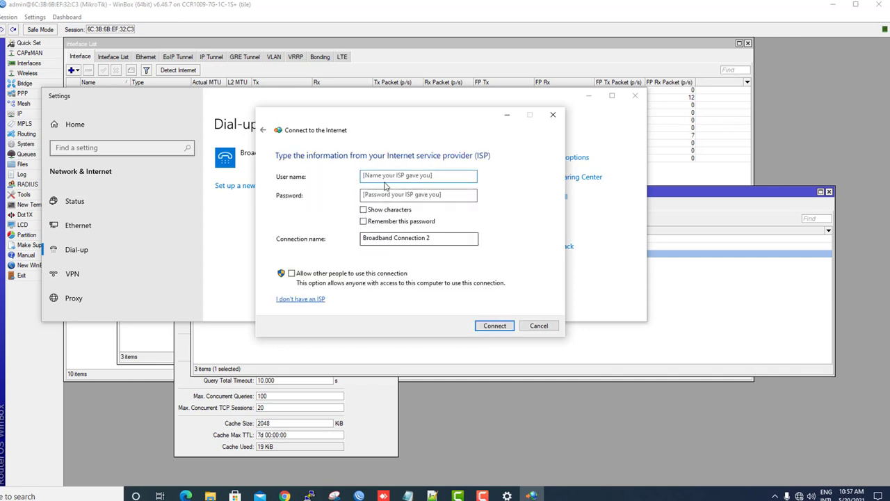
# Connect using user name test and its password, then return to WinBox.
pyautogui.write('test')
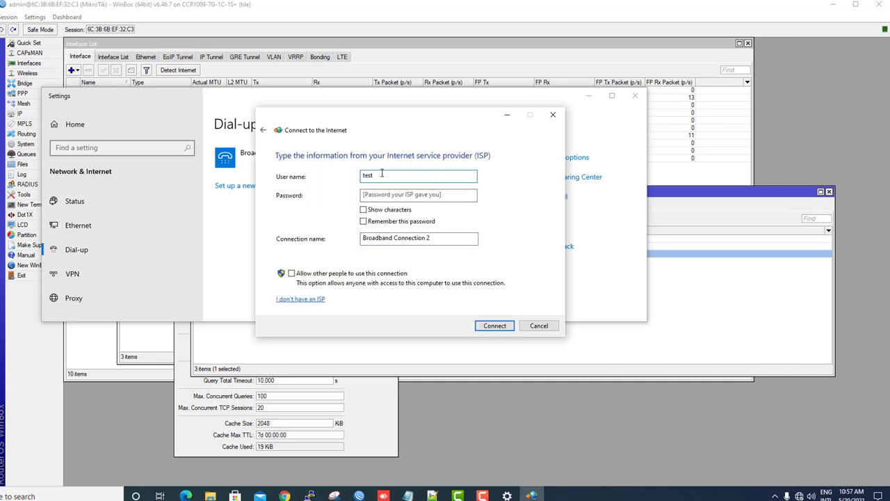
pyautogui.press('Tab')
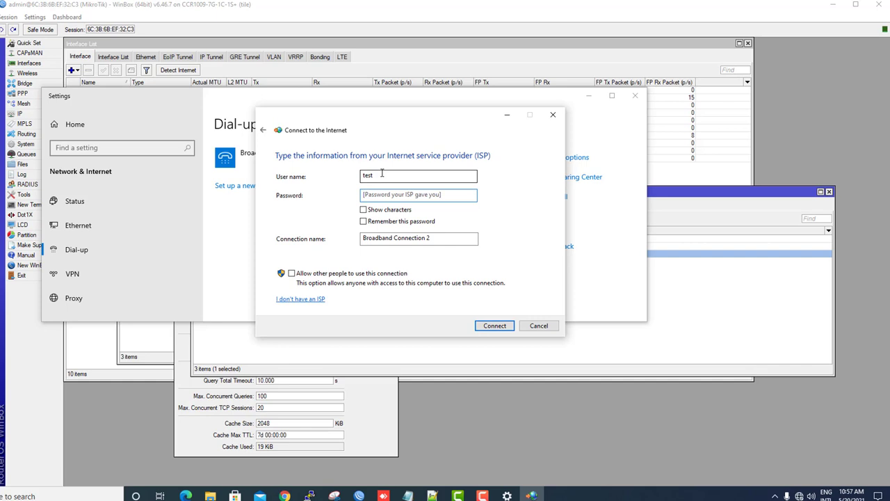
pyautogui.write('t')
pyautogui.click(498, 327)
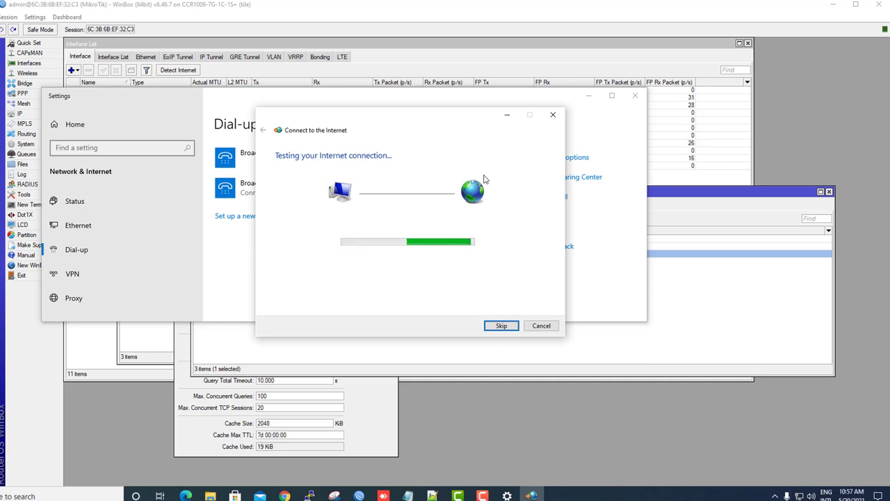
pyautogui.click(585, 58)
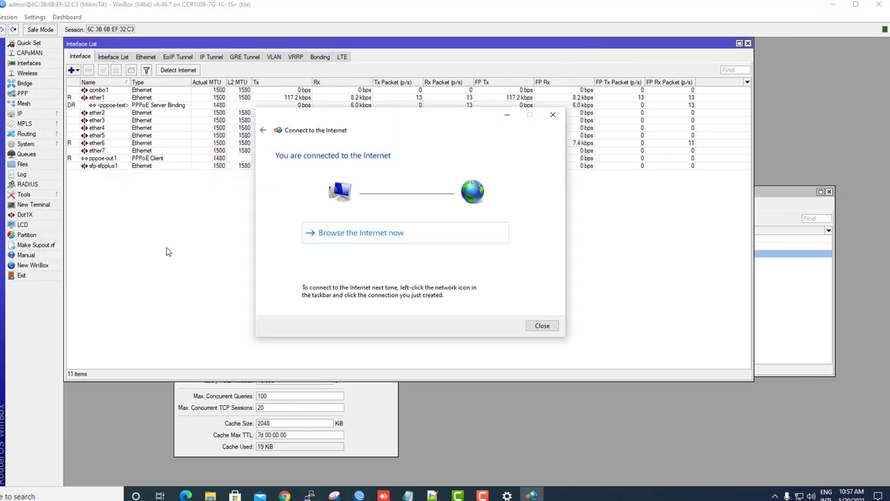
# Close the wizard and find the test user at 10.10.11.254 in PPP Active Connections.
pyautogui.click(542, 325)
pyautogui.click(32, 114)
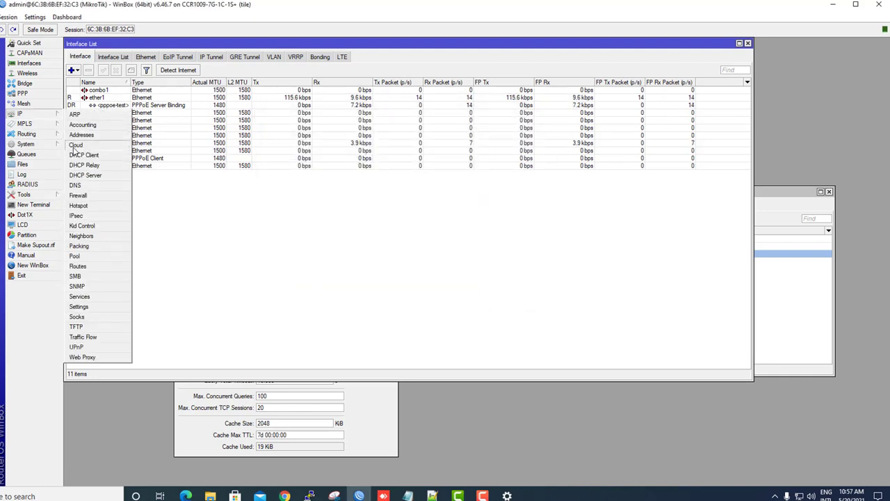
pyautogui.click(22, 93)
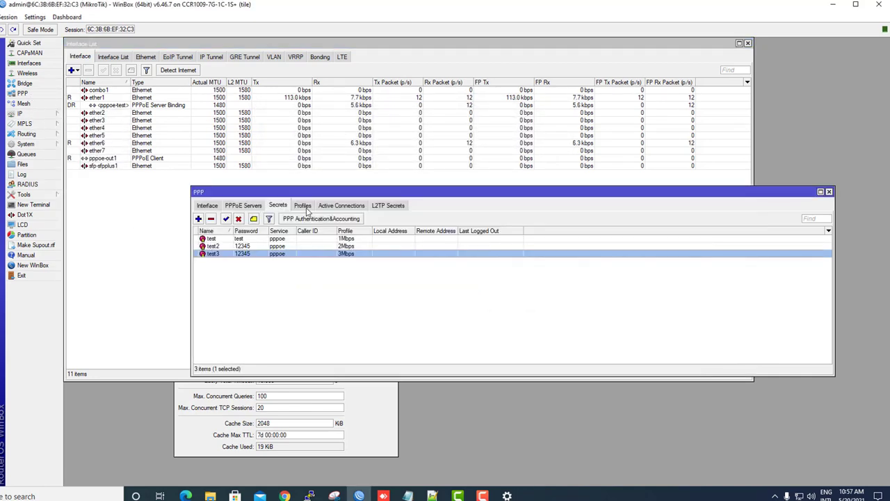
pyautogui.click(354, 207)
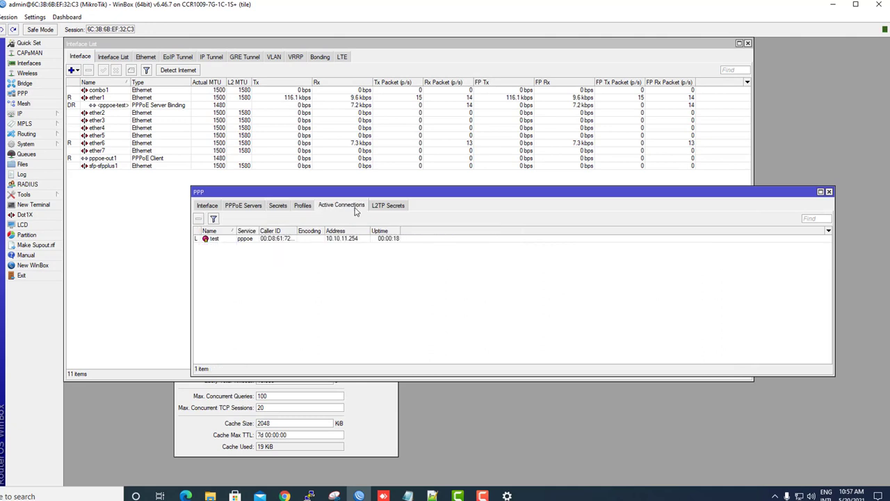
pyautogui.click(288, 240)
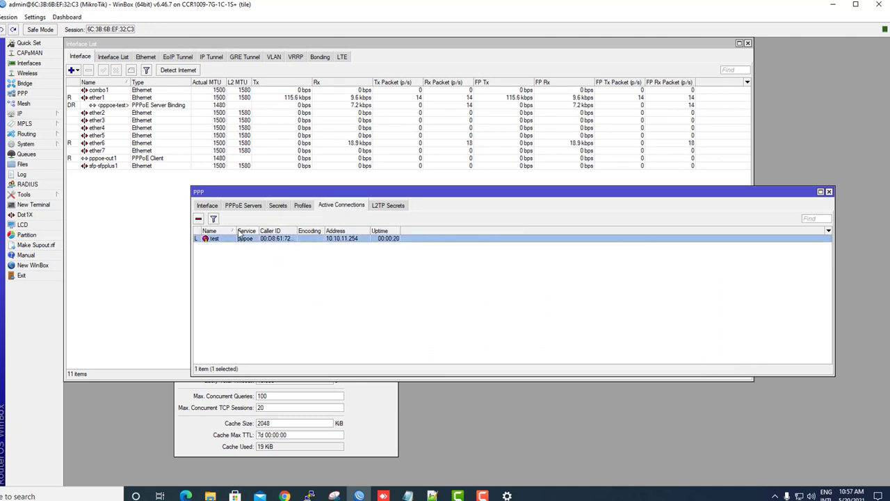
pyautogui.moveTo(235, 230); pyautogui.dragTo(353, 231)
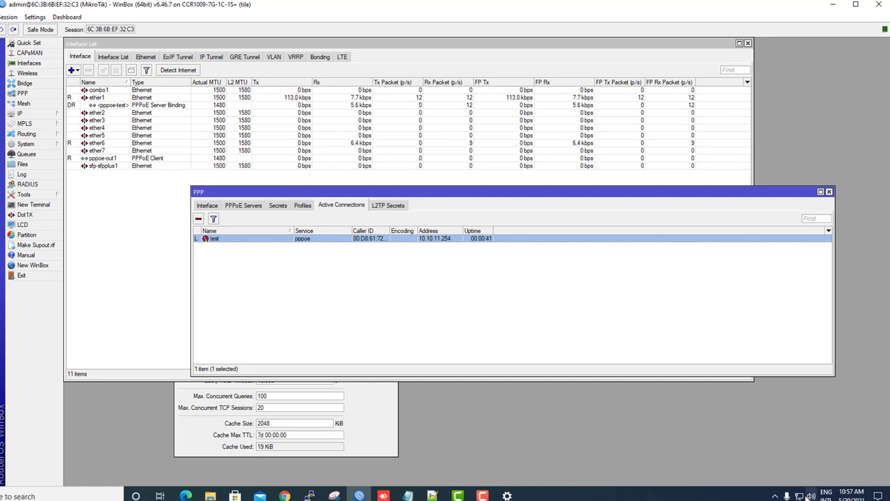
pyautogui.click(799, 496)
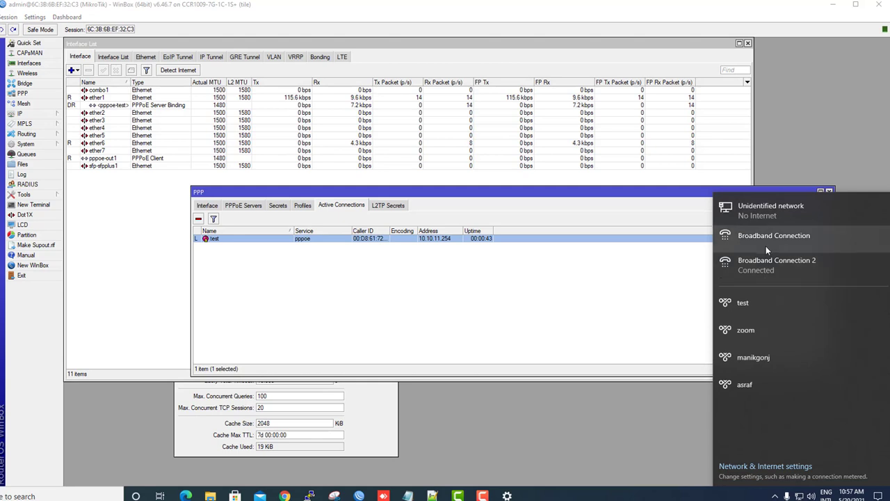
# From Dial-up settings, set up another new broadband PPPoE Internet connection anyway.
pyautogui.click(783, 268)
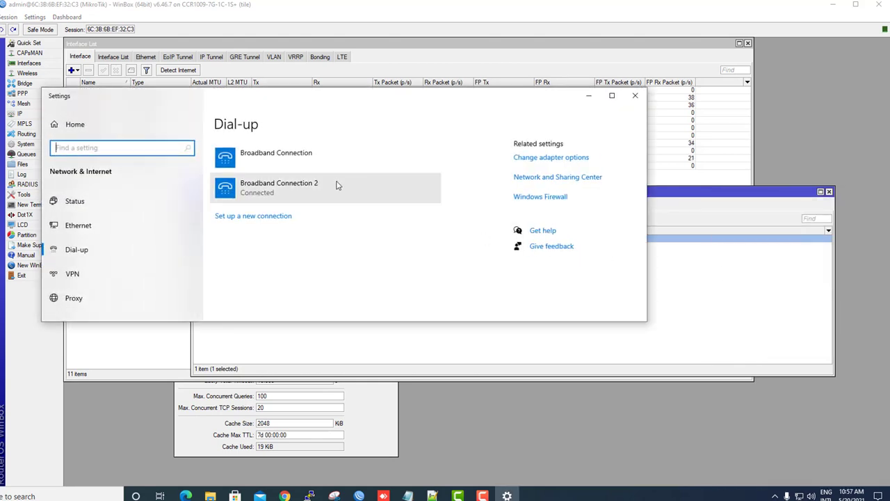
pyautogui.click(275, 216)
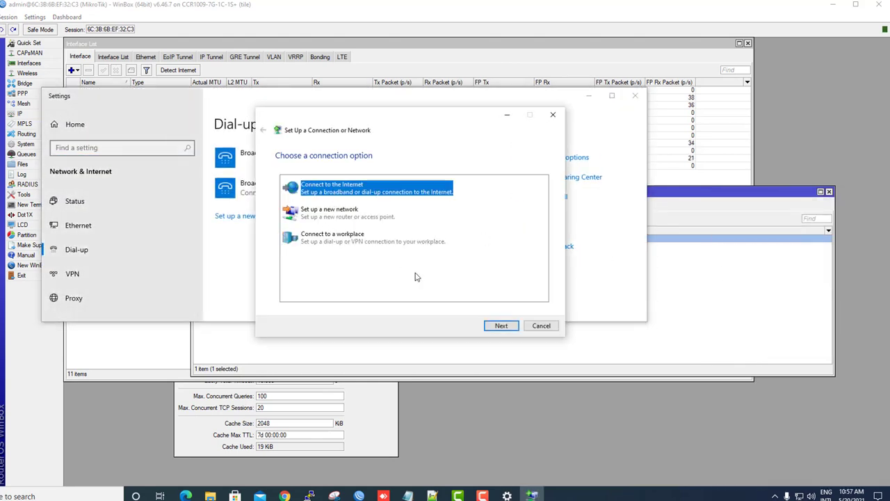
pyautogui.click(502, 327)
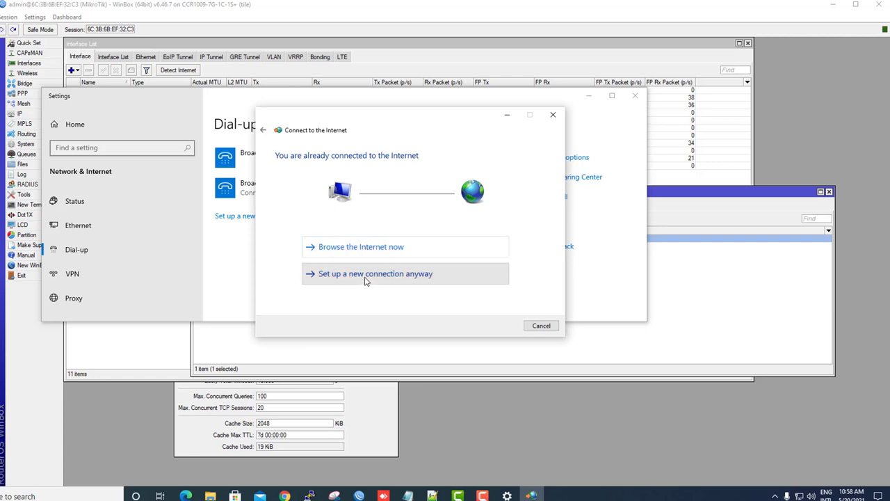
pyautogui.click(366, 274)
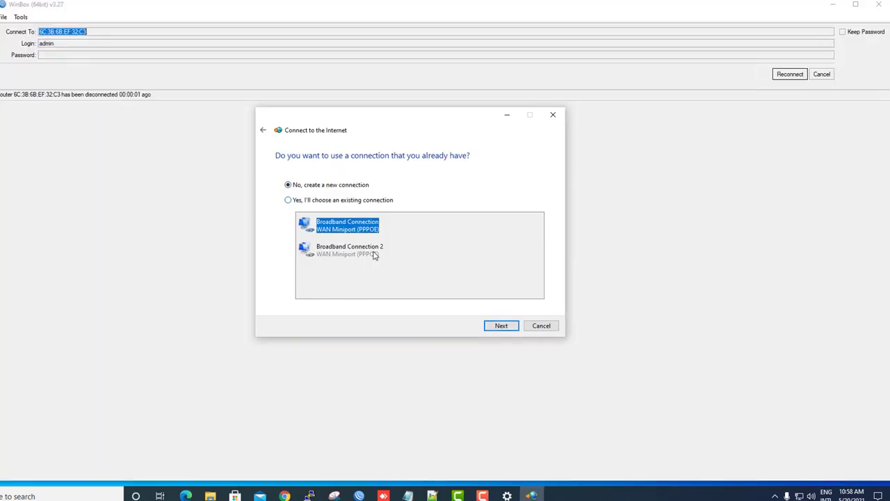
pyautogui.click(501, 326)
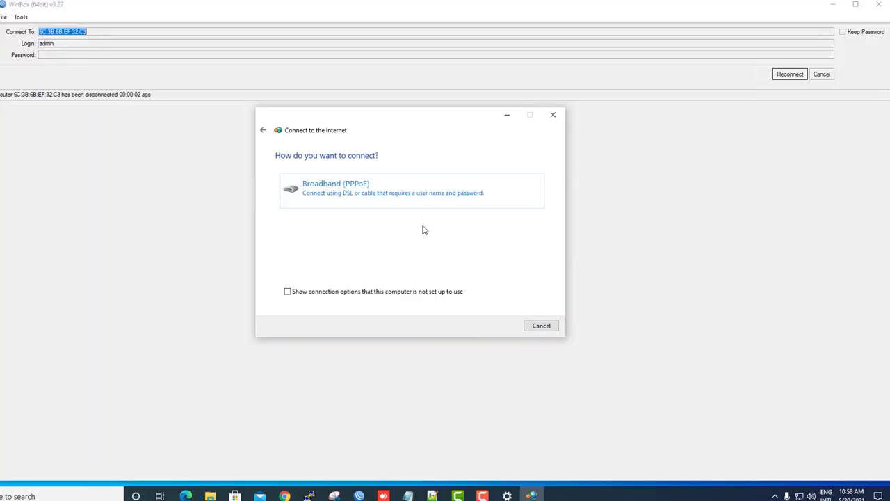
pyautogui.click(388, 189)
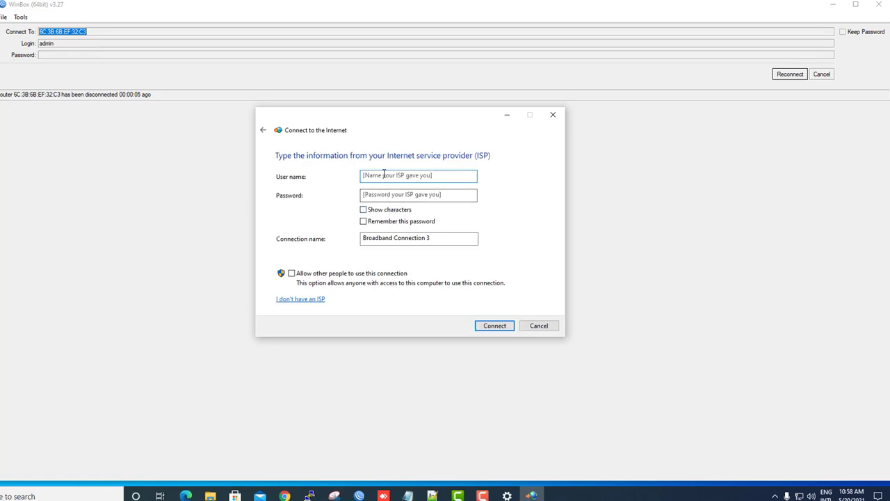
# Connect with user name test2 and its password; the attempt fails with error 813.
pyautogui.write('test2')
pyautogui.click(388, 192)
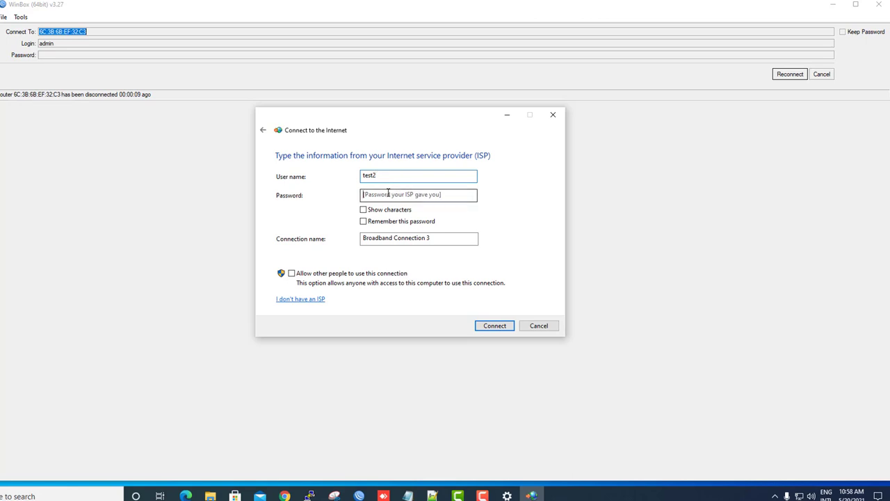
pyautogui.write('te')
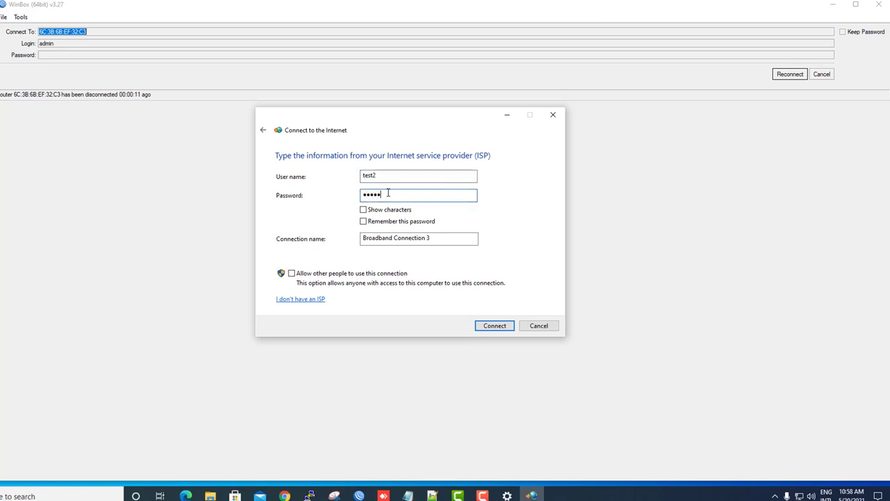
pyautogui.write('st2')
pyautogui.click(502, 328)
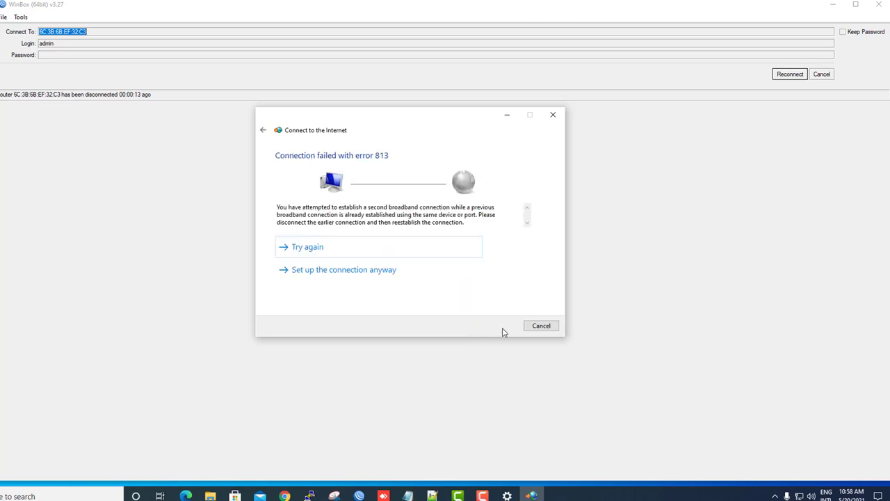
# Reopen Dial-up settings and show the options for Broadband Connection 2.
pyautogui.moveTo(801, 494)
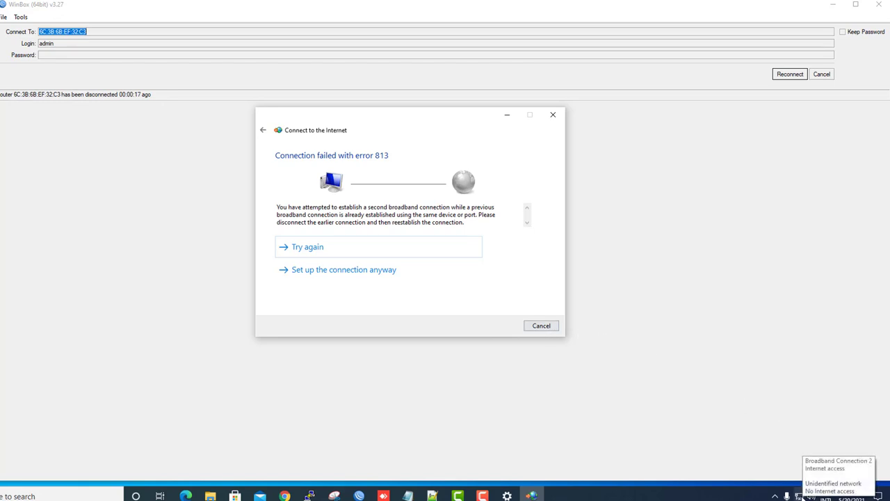
pyautogui.click(799, 494)
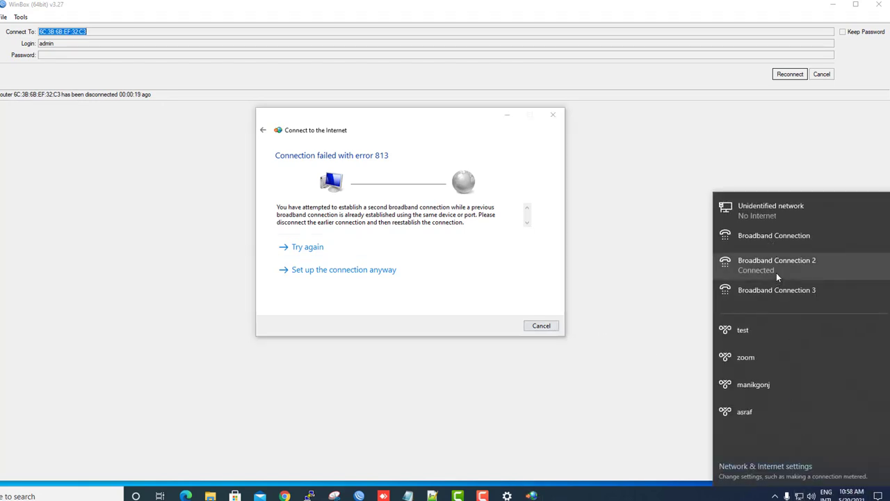
pyautogui.click(774, 264)
pyautogui.click(366, 207)
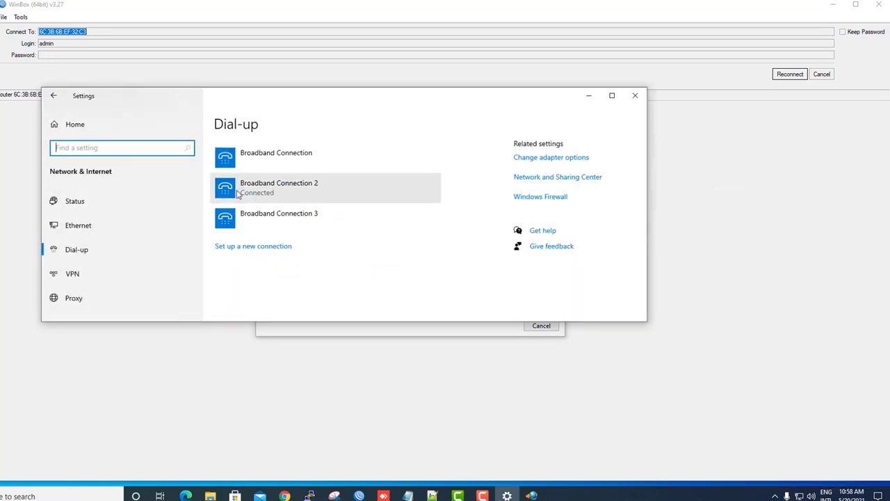
# Drop Broadband Connection 2, dial Broadband Connection 3 as user test2 with its password, then minimize Settings.
pyautogui.click(412, 219)
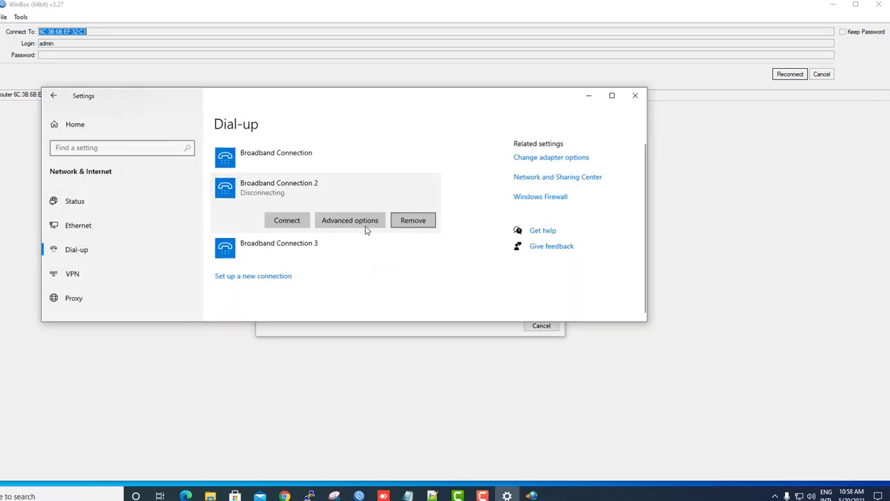
pyautogui.click(278, 244)
pyautogui.click(288, 249)
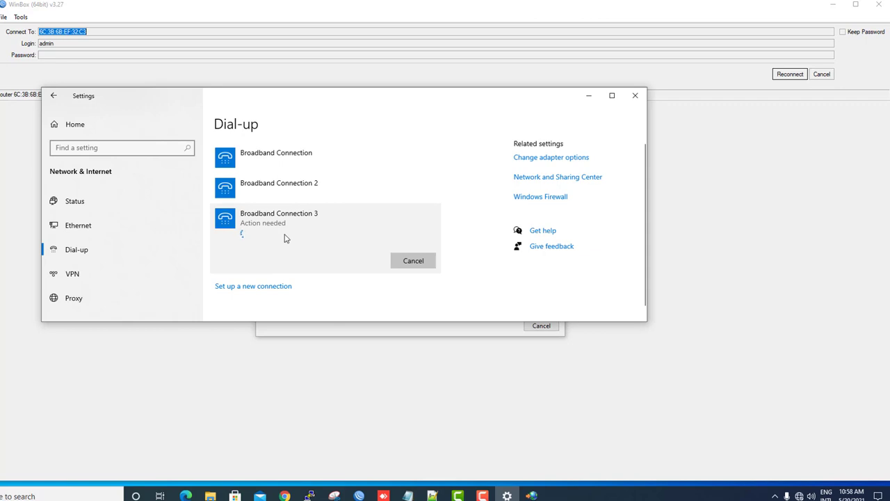
pyautogui.write('t')
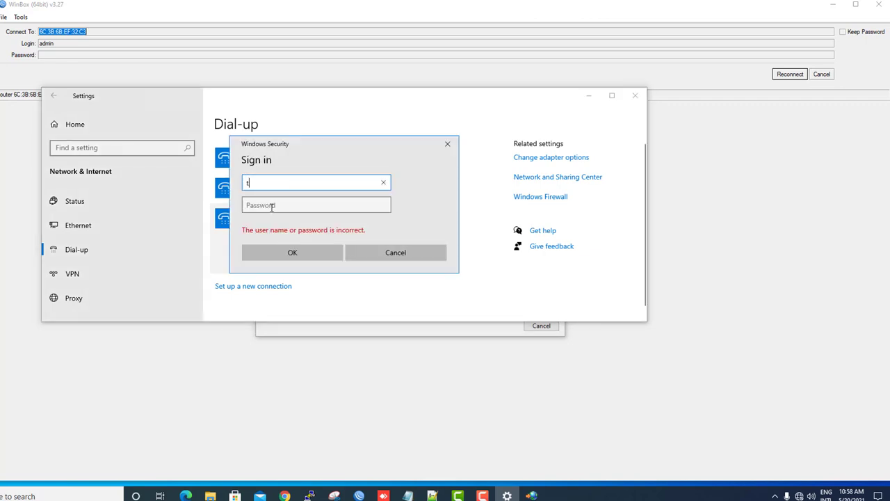
pyautogui.write('est2')
pyautogui.click(272, 206)
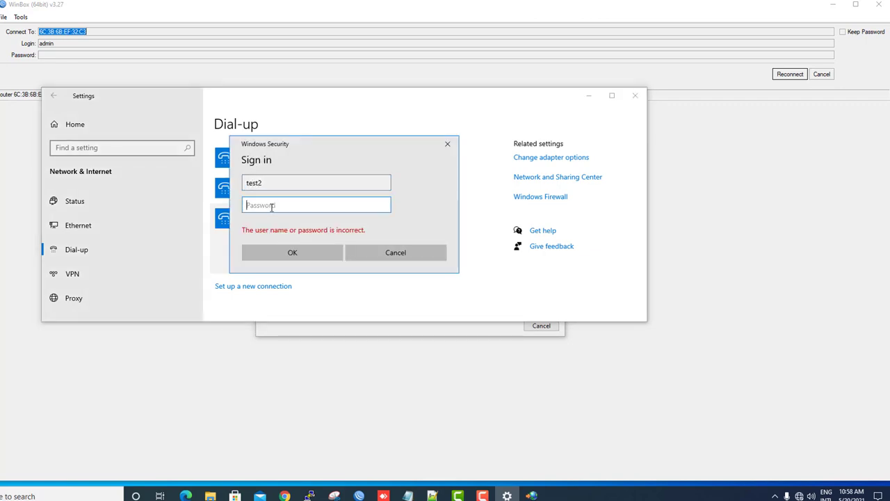
pyautogui.write('te')
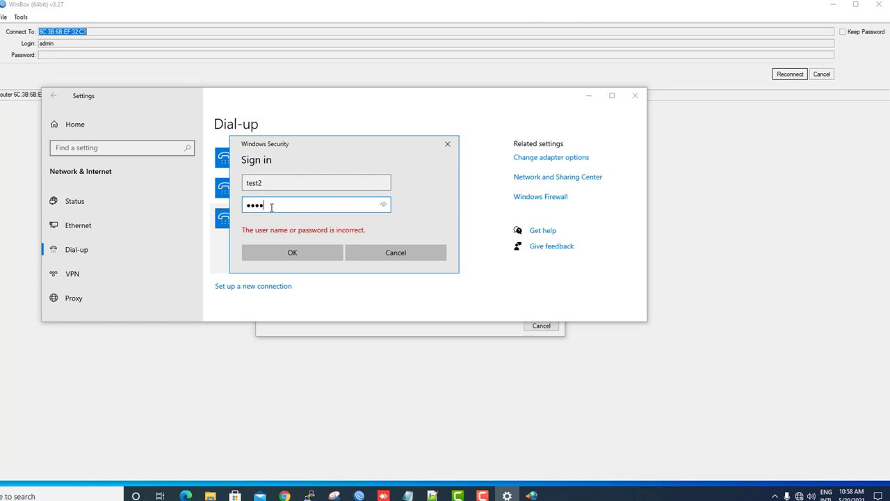
pyautogui.click(285, 249)
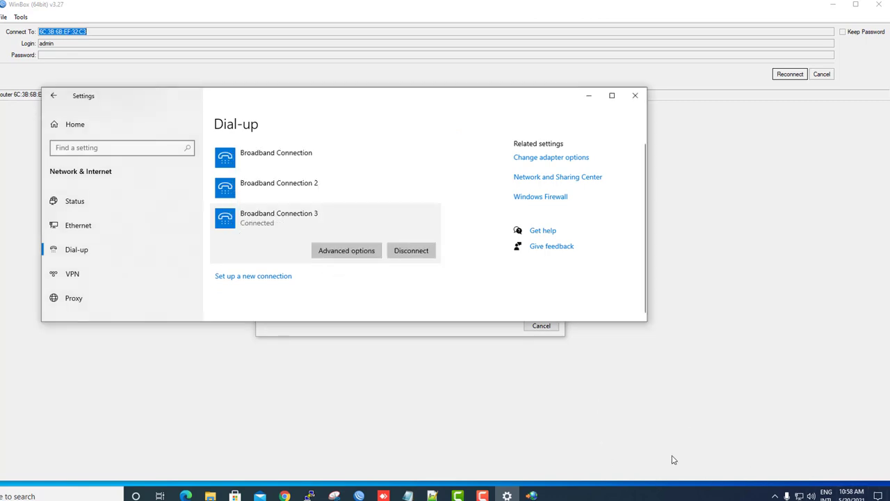
pyautogui.click(586, 96)
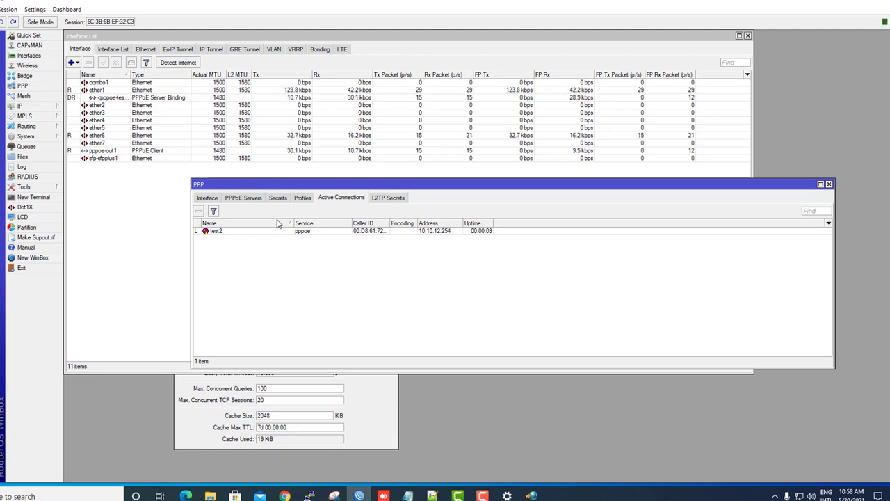
# Select the test2 pppoe session at 10.10.12.254 in PPP Active Connections.
pyautogui.click(447, 233)
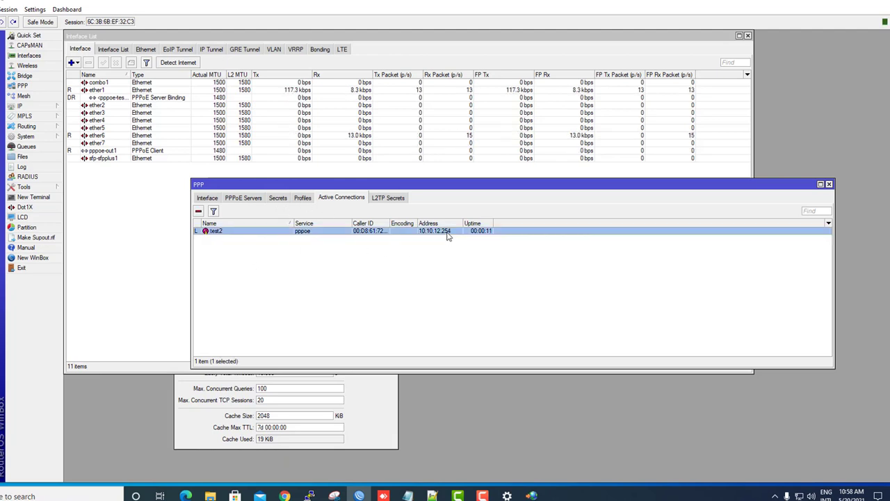